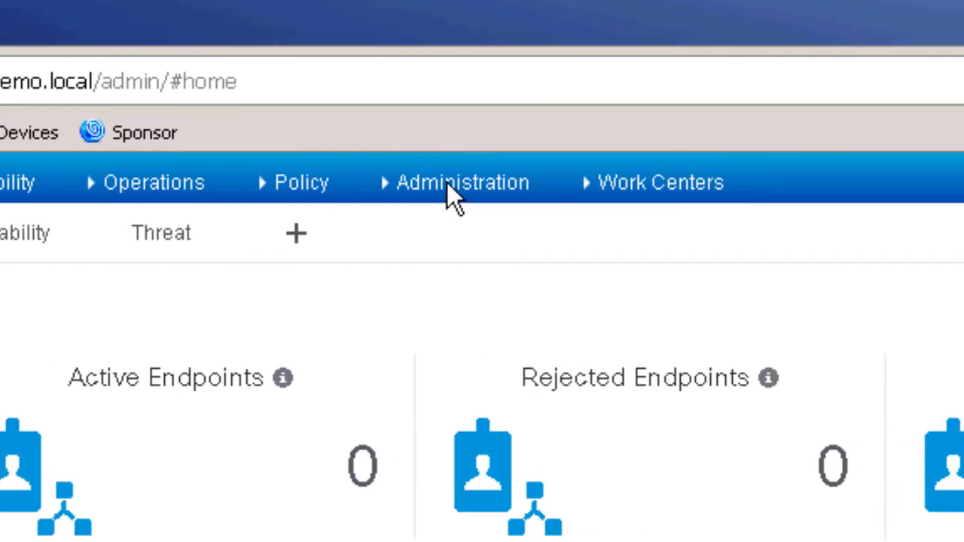
- Go to Administration > System > Certificates to list the ise-1 system certificates
{"action": "left_click", "coordinate": [446, 184]}
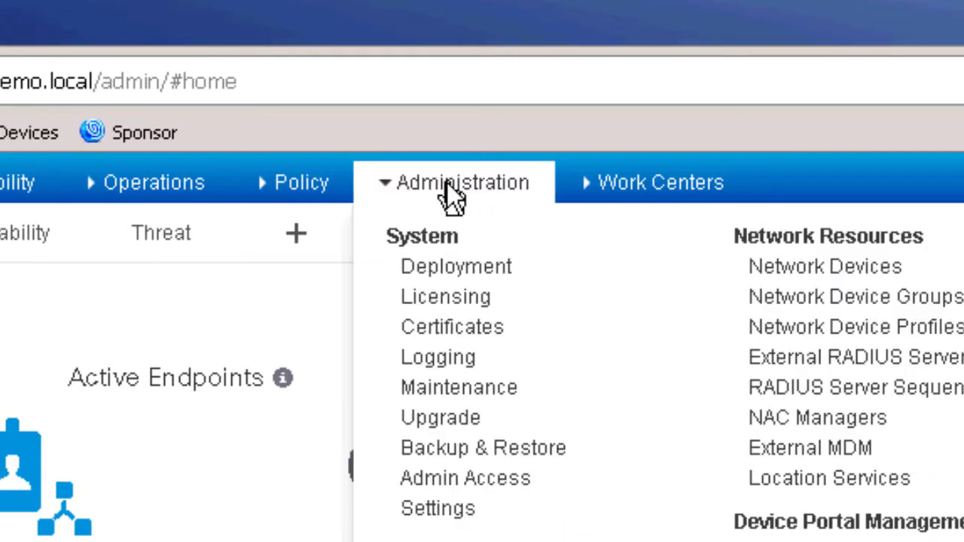
{"action": "left_click", "coordinate": [415, 328]}
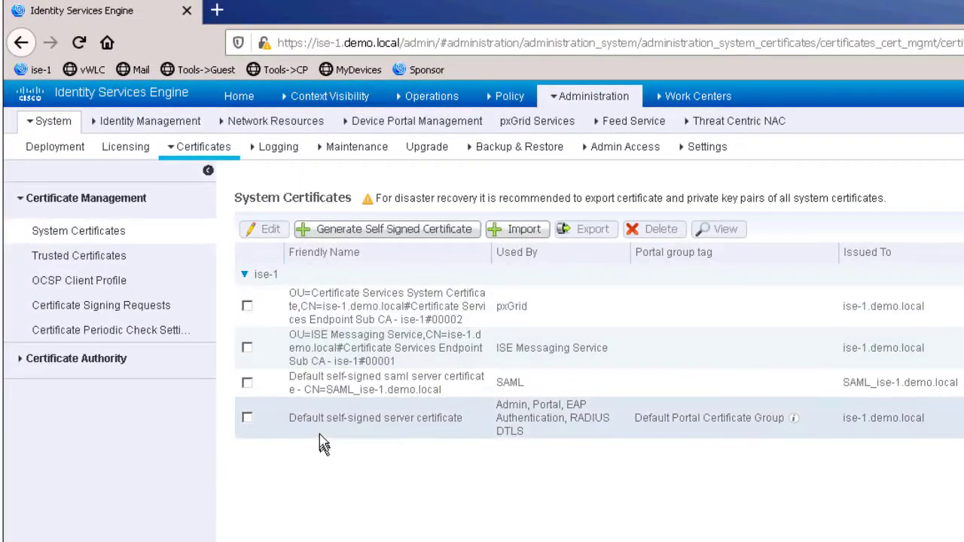
- Edit the Default self-signed server certificate and scroll down to its Usage section
{"action": "left_click", "coordinate": [248, 418]}
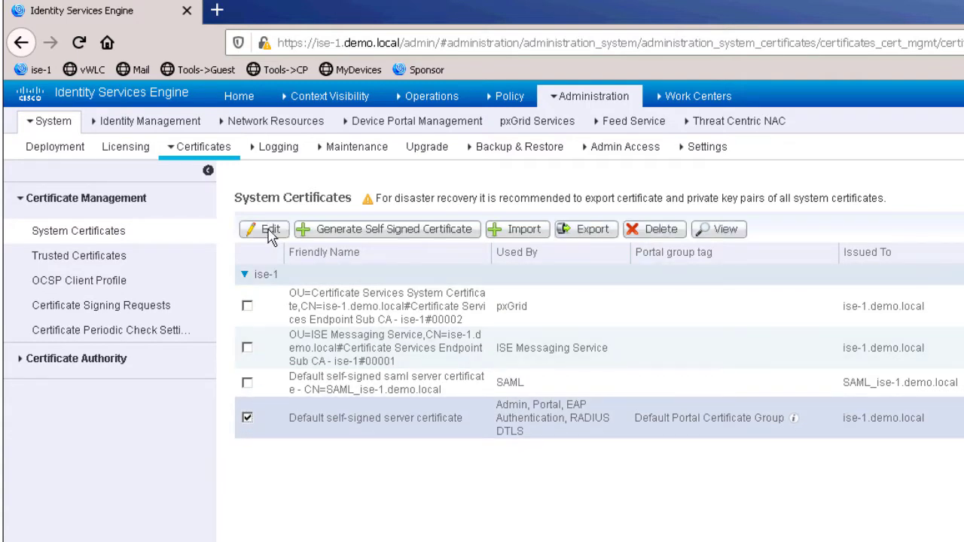
{"action": "left_click", "coordinate": [268, 230]}
{"action": "scroll", "coordinate": [543, 308], "scroll_direction": "down", "scroll_amount": 3}
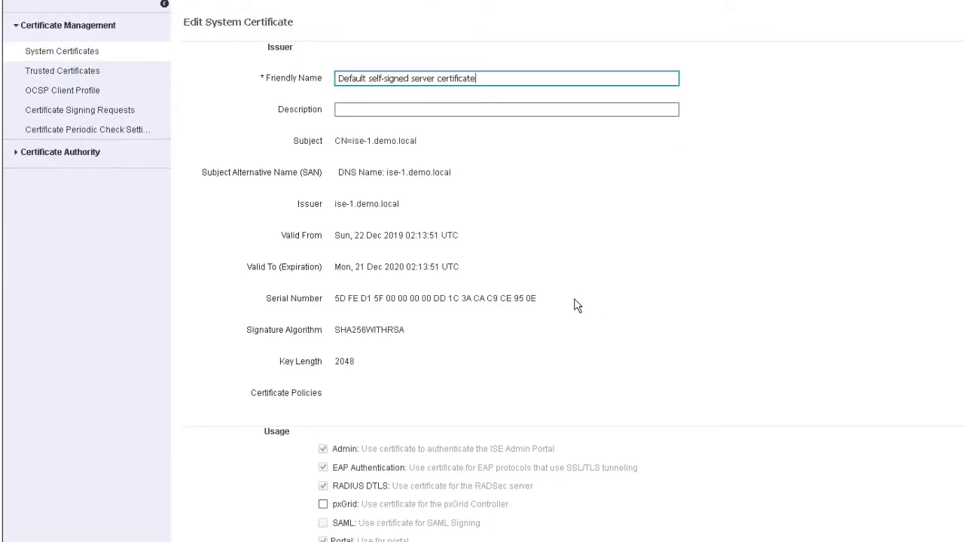
{"action": "scroll", "coordinate": [577, 306], "scroll_direction": "down", "scroll_amount": 5}
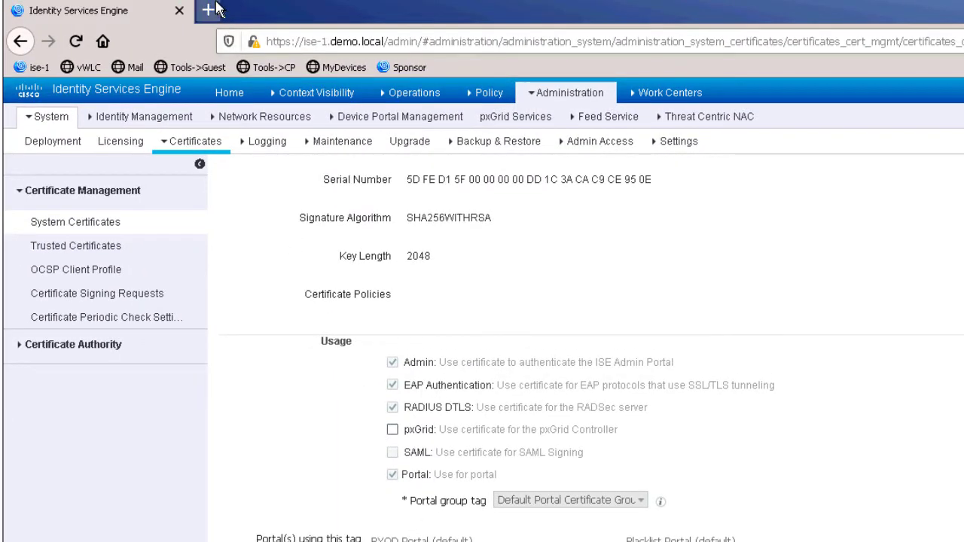
- In a new browser tab, load ad.demo.local/certsrv and submit the login prompt
{"action": "left_click", "coordinate": [210, 11]}
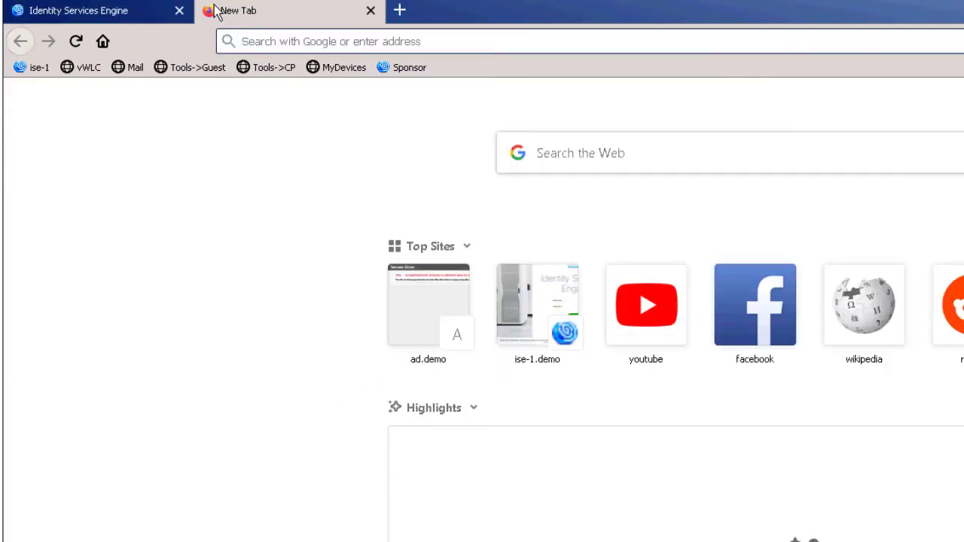
{"action": "type", "text": "ad"}
{"action": "key", "text": "End"}
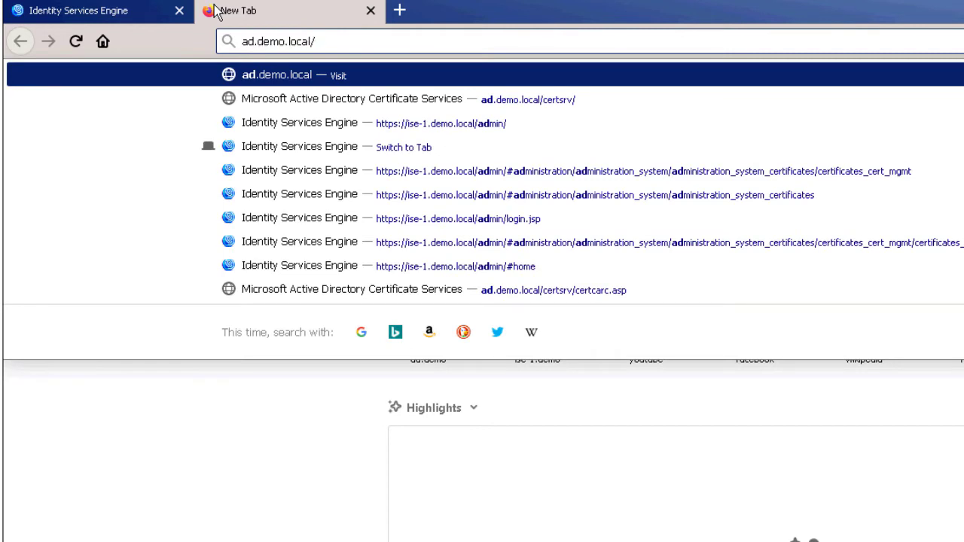
{"action": "type", "text": "cert"}
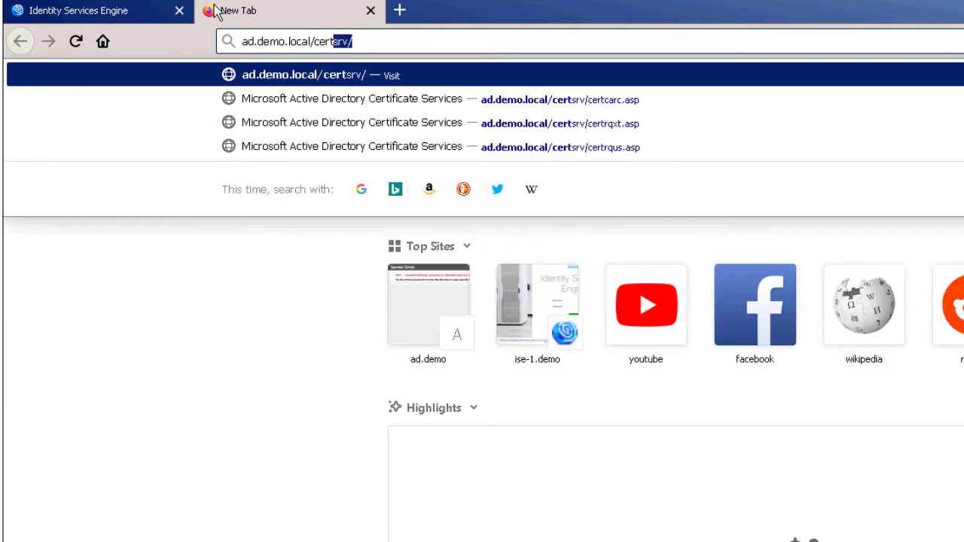
{"action": "key", "text": "Return"}
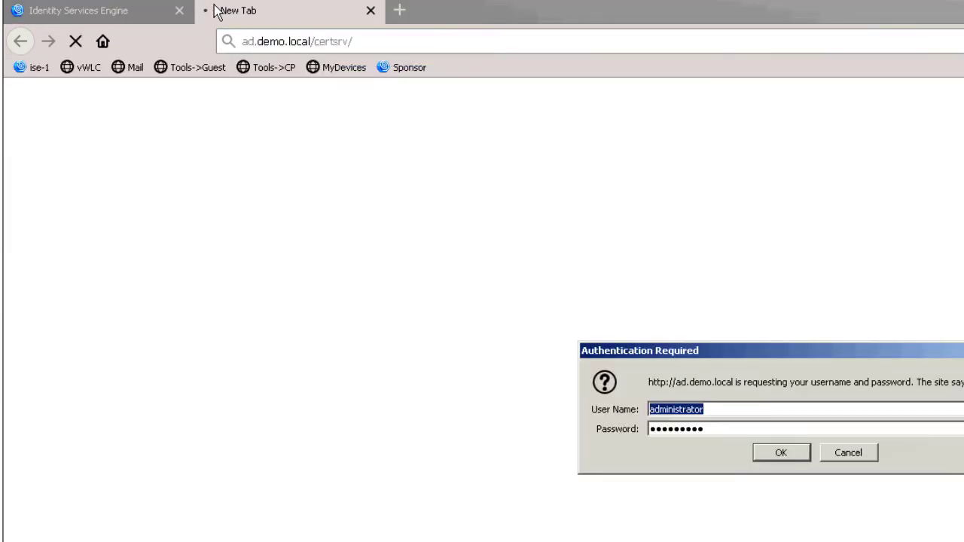
{"action": "key", "text": "Return"}
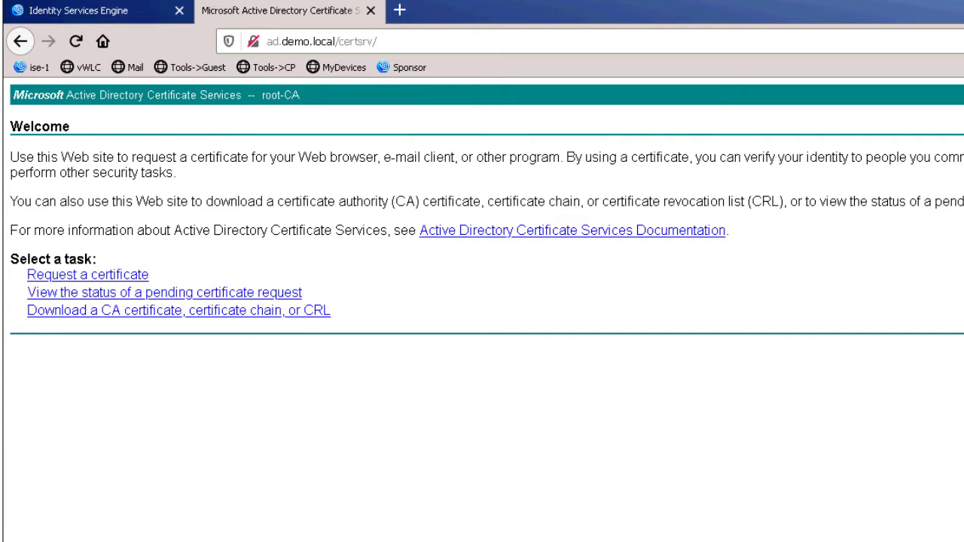
- Download the root-CA certificate and save it as certnew.cer
{"action": "left_click", "coordinate": [104, 319]}
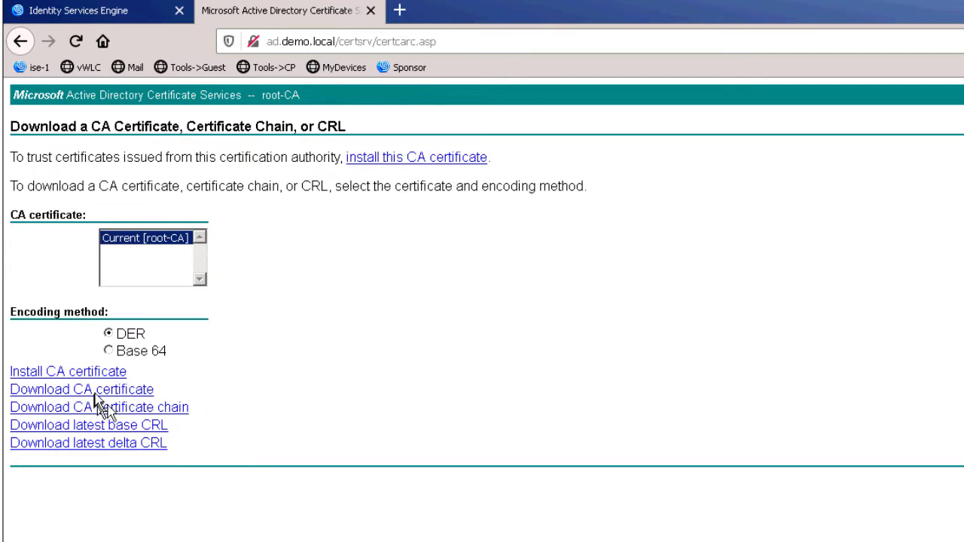
{"action": "left_click", "coordinate": [94, 391]}
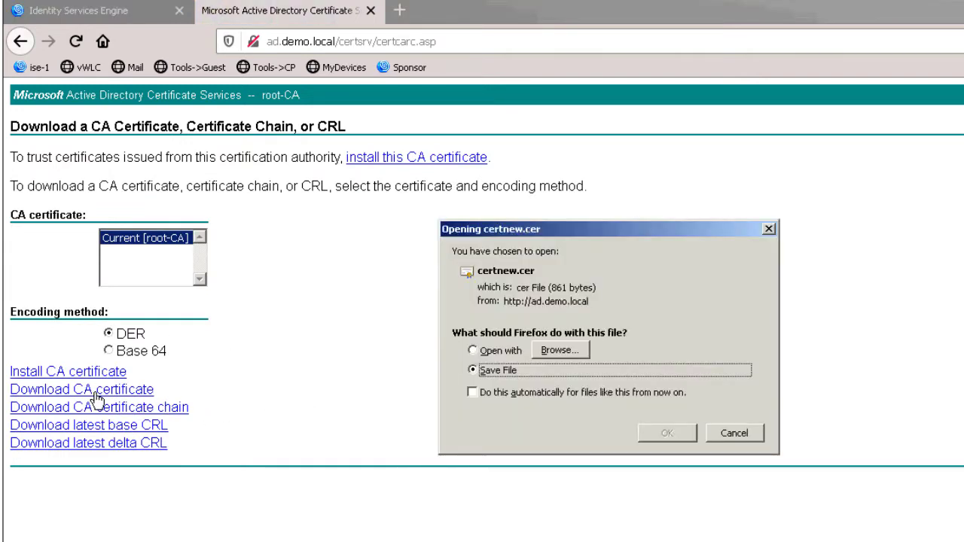
{"action": "left_click", "coordinate": [663, 437]}
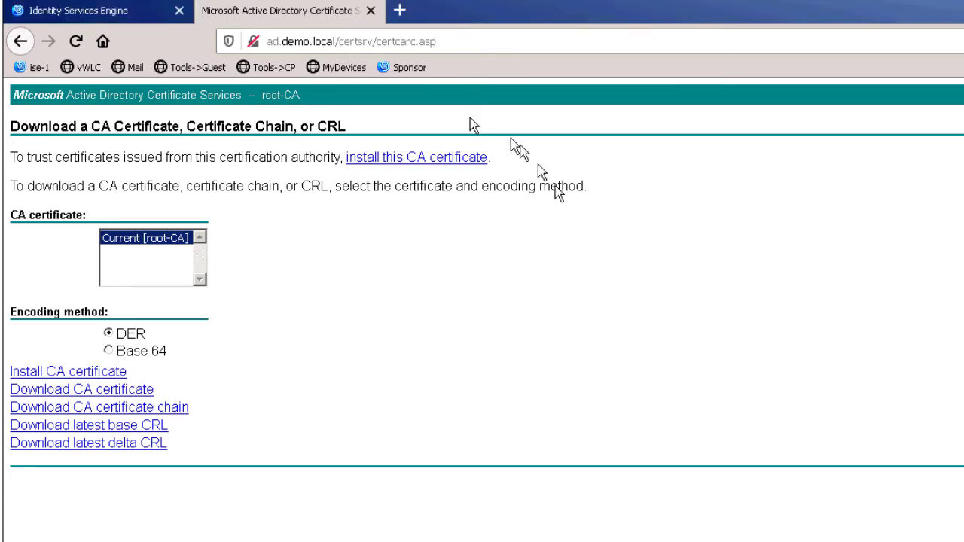
- Back in the ISE tab, show the Trusted Certificates list
{"action": "left_click", "coordinate": [160, 16]}
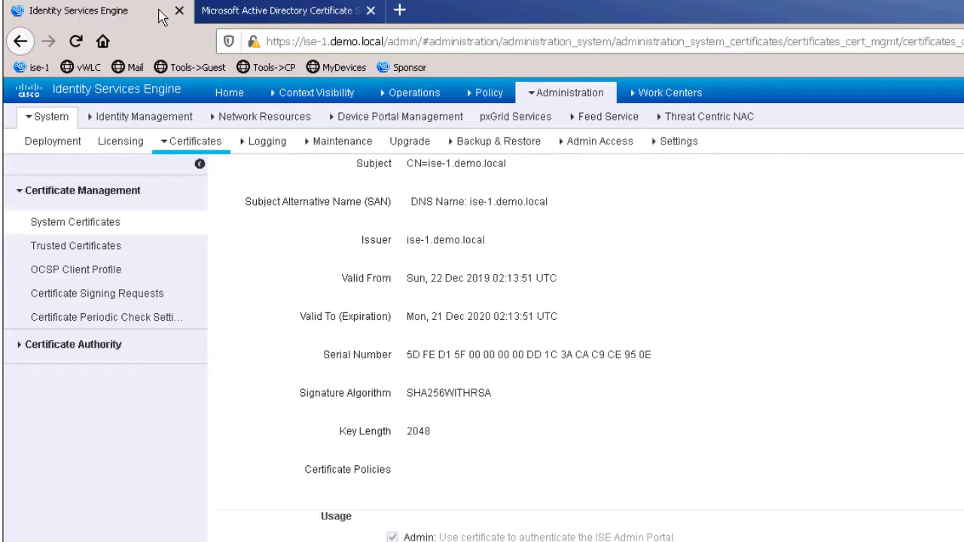
{"action": "left_click", "coordinate": [53, 249]}
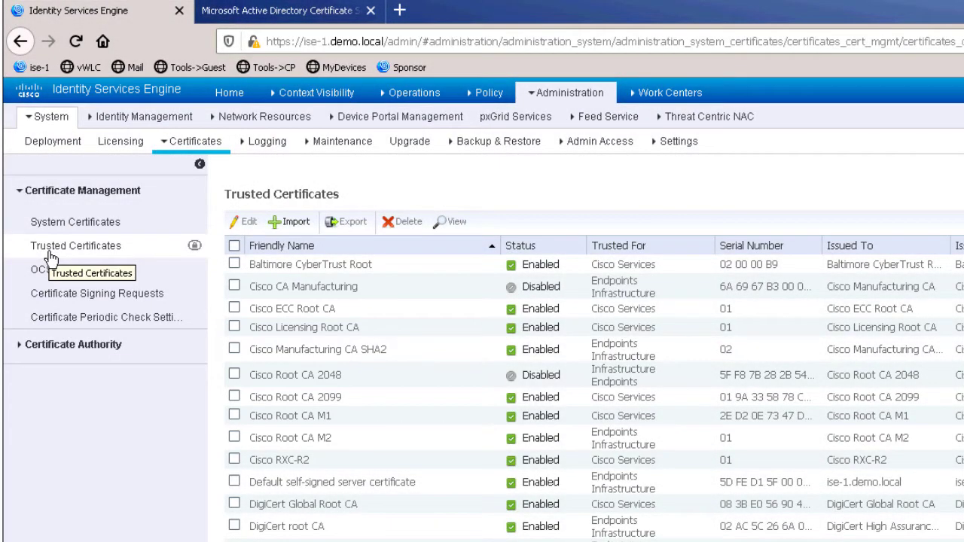
- Start a trusted certificate import and choose certnew.cer as the certificate file
{"action": "left_click", "coordinate": [296, 222]}
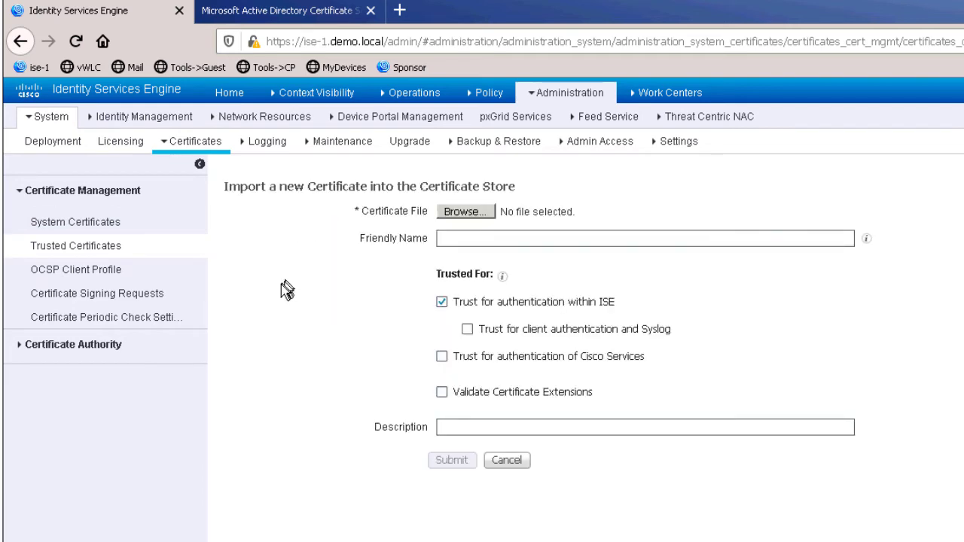
{"action": "left_click", "coordinate": [462, 213]}
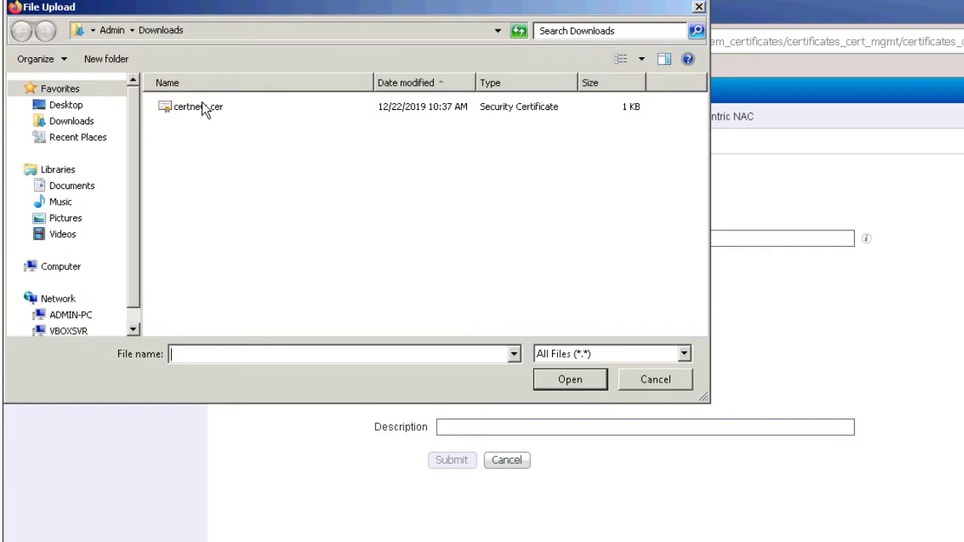
{"action": "left_click", "coordinate": [201, 108]}
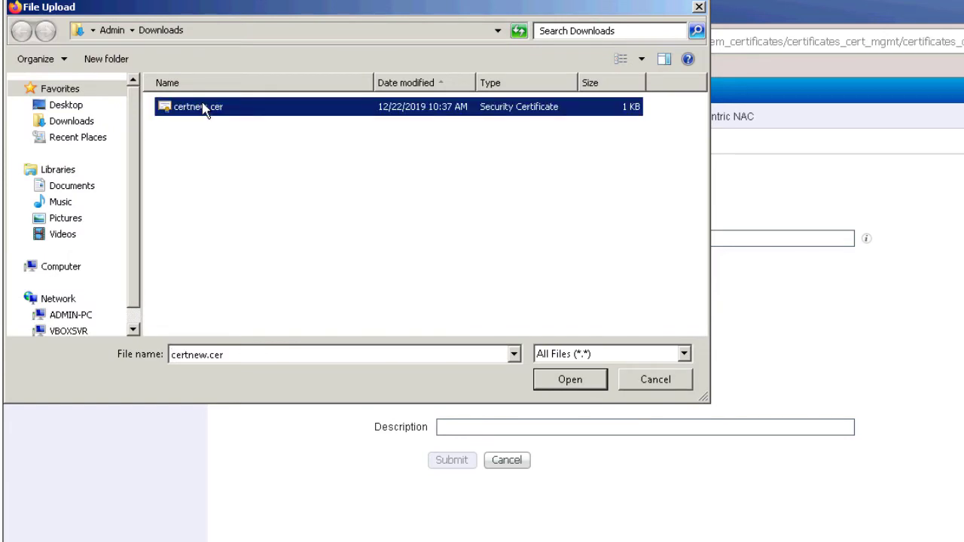
{"action": "left_click", "coordinate": [571, 380]}
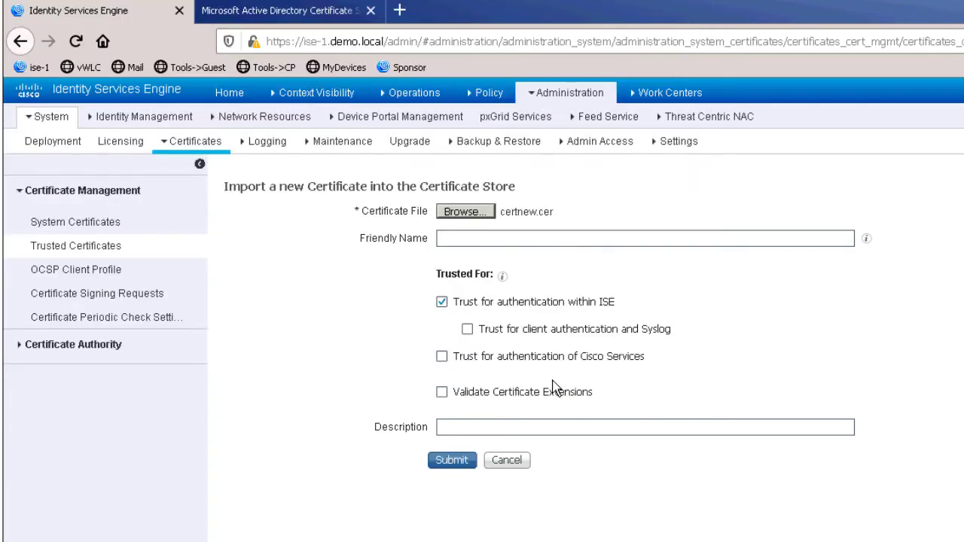
- Name it 'demo.local CA certificate' and trust it for client authentication, Syslog and Cisco Services
{"action": "left_click", "coordinate": [467, 239]}
{"action": "type", "text": "de"}
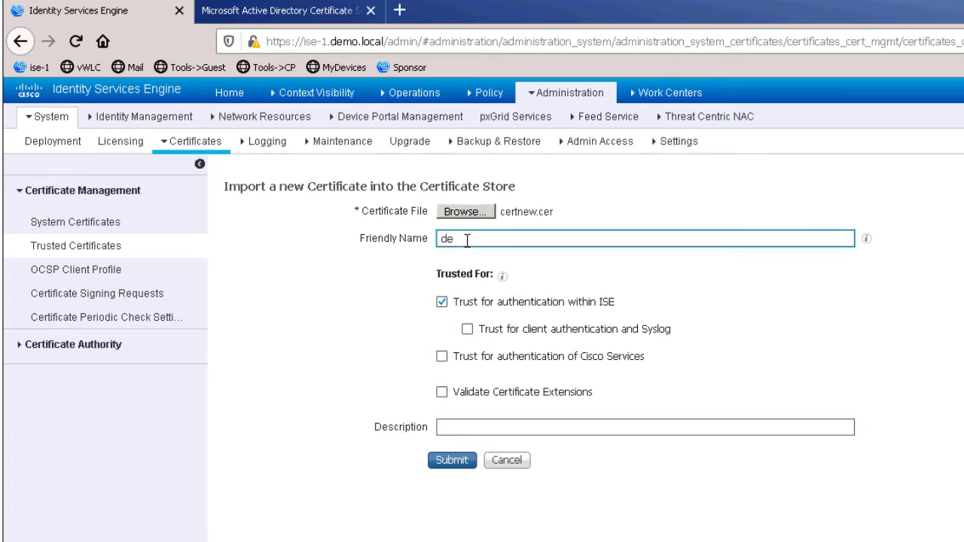
{"action": "type", "text": "mo.local CA certificate"}
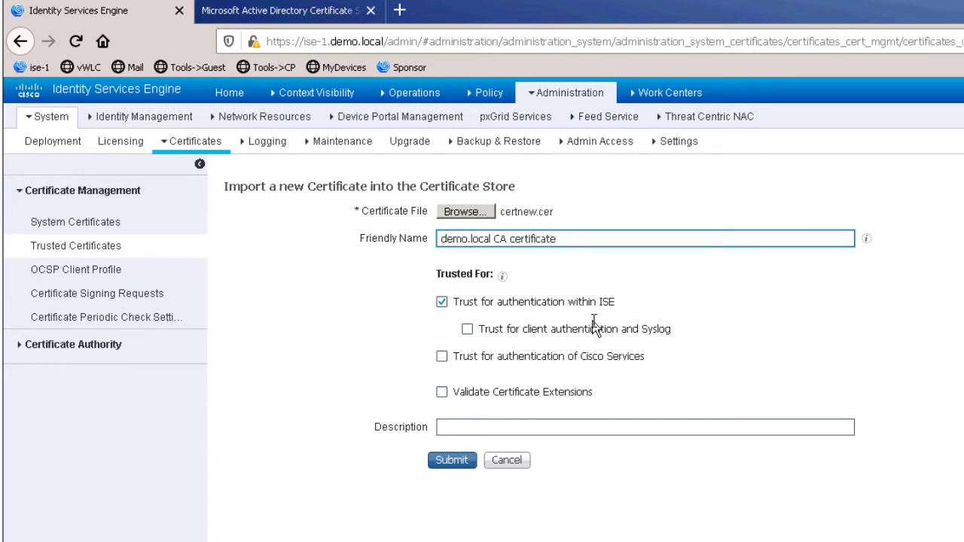
{"action": "left_click", "coordinate": [467, 331]}
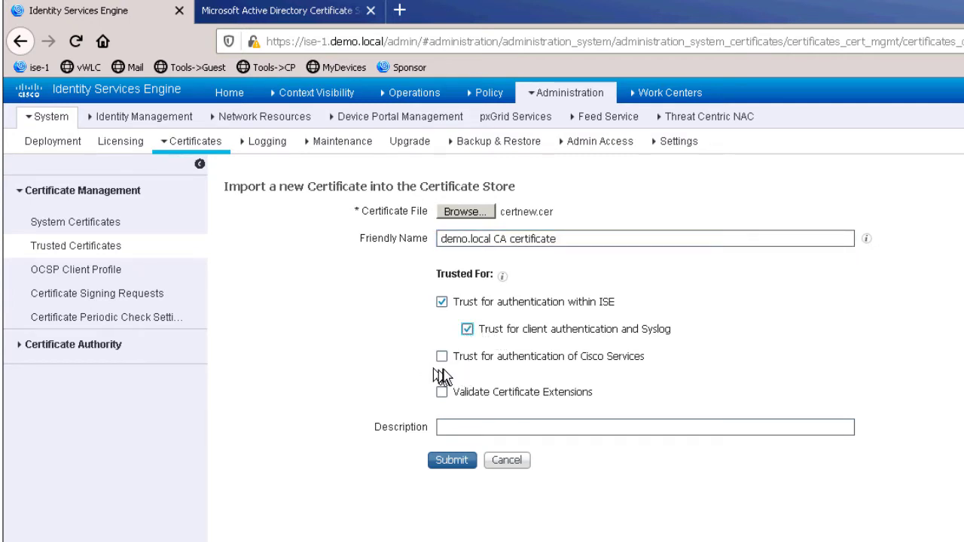
{"action": "left_click", "coordinate": [442, 358]}
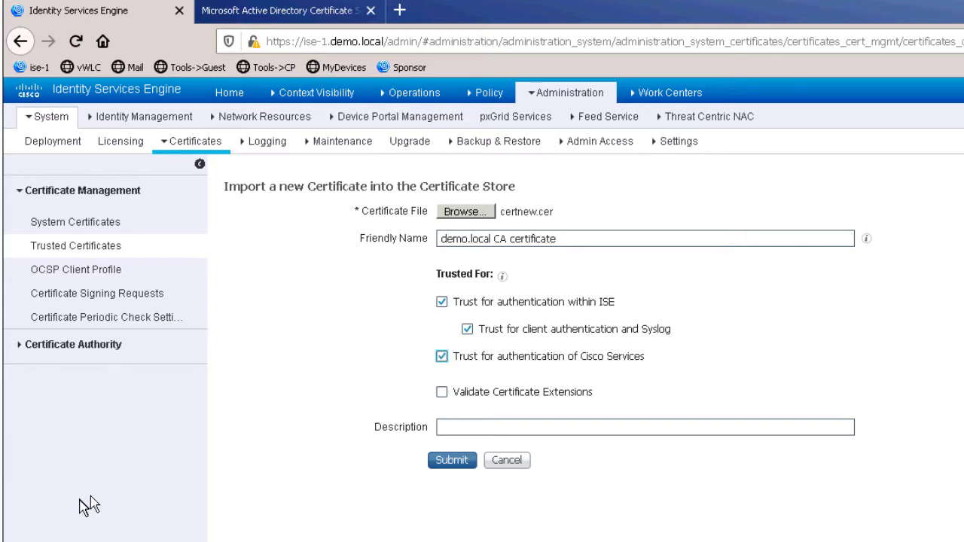
- Submit the import so the demo.local CA certificate appears in the trusted store
{"action": "left_click", "coordinate": [452, 463]}
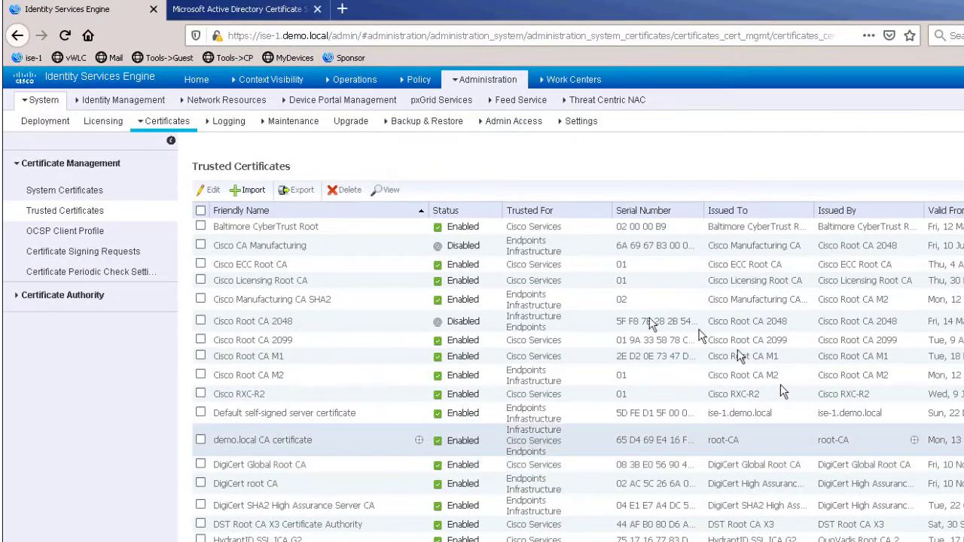
- Start a new certificate signing request with usage set to Multi-Use
{"action": "left_click", "coordinate": [100, 253]}
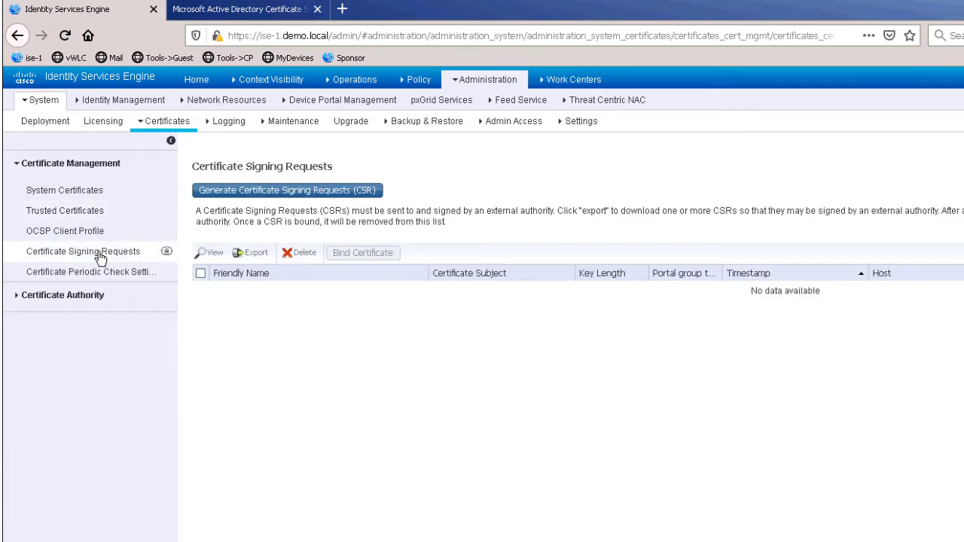
{"action": "left_click", "coordinate": [302, 191]}
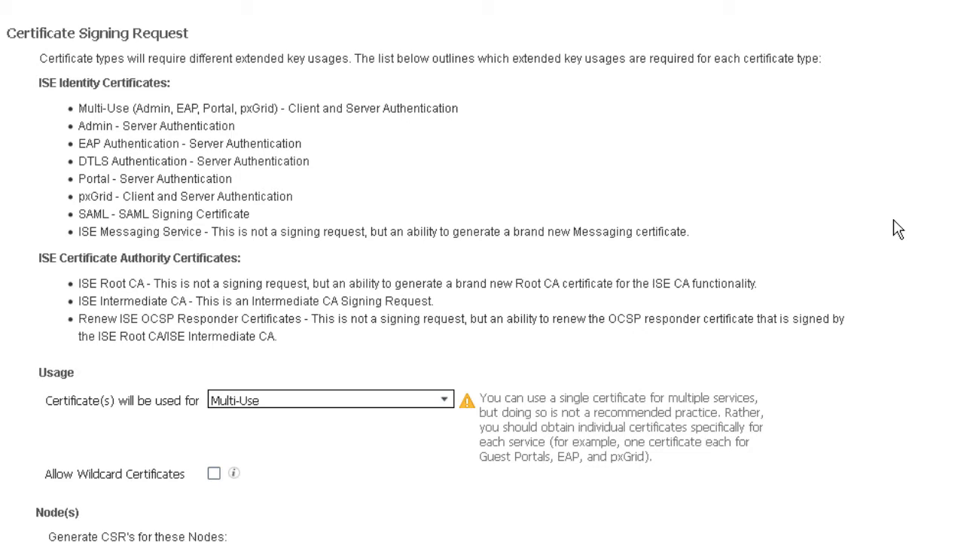
{"action": "scroll", "coordinate": [896, 228], "scroll_direction": "down", "scroll_amount": 2}
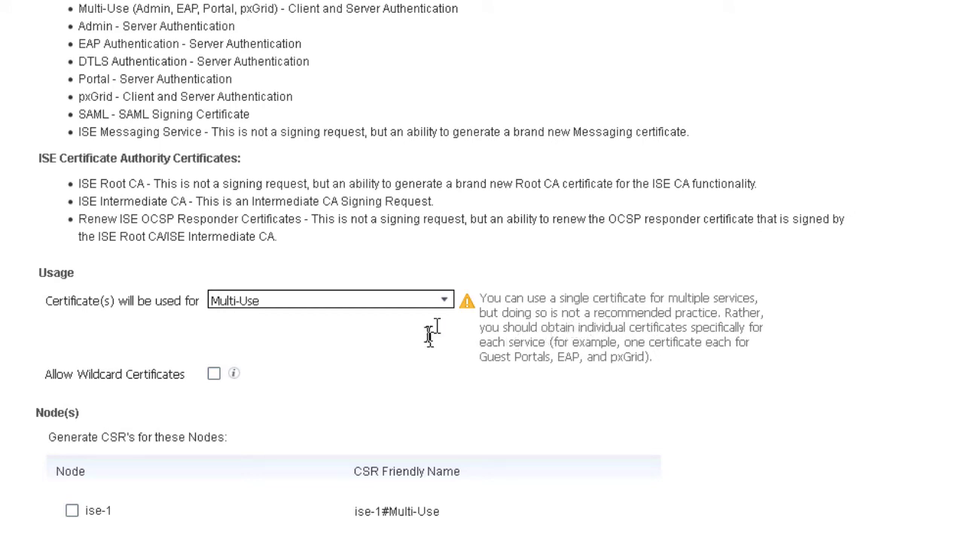
{"action": "left_click", "coordinate": [445, 308]}
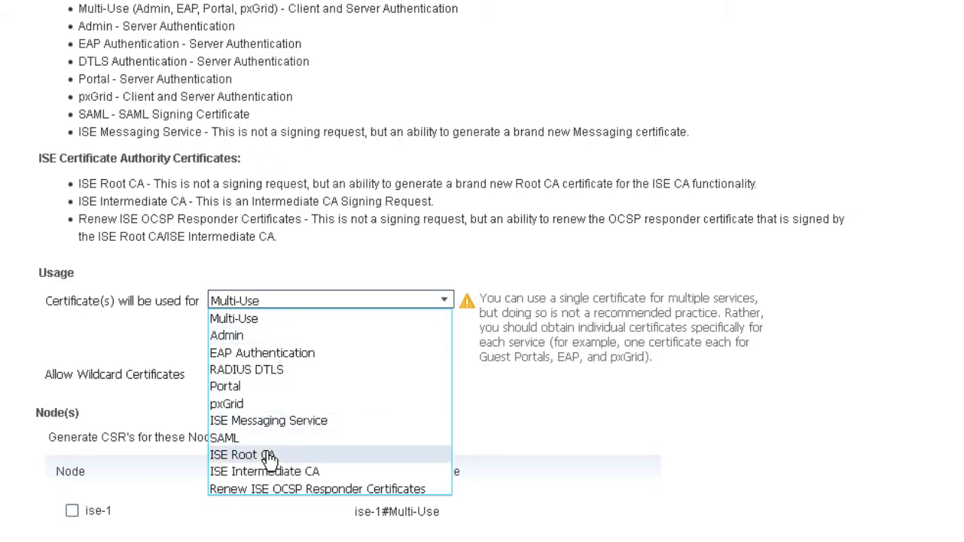
{"action": "left_click", "coordinate": [252, 326]}
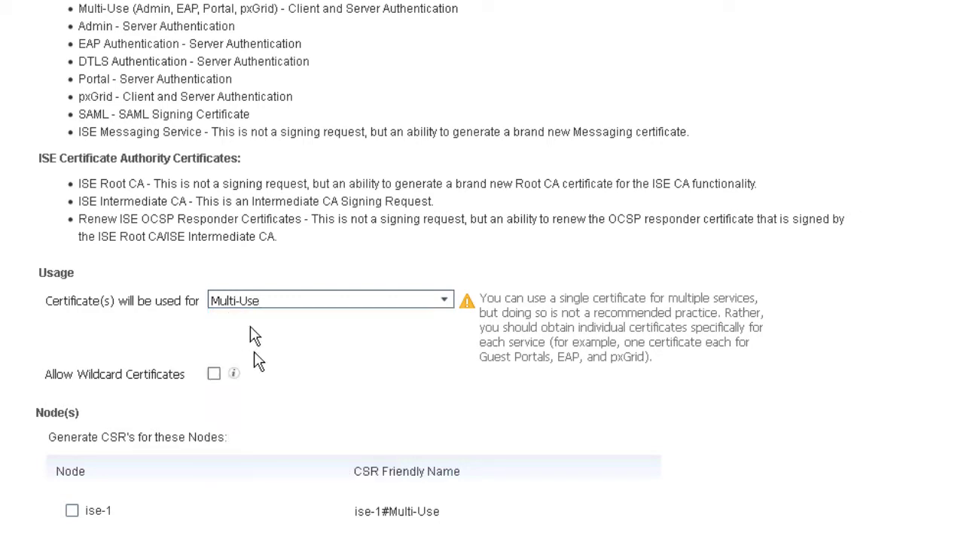
{"action": "left_click", "coordinate": [215, 375]}
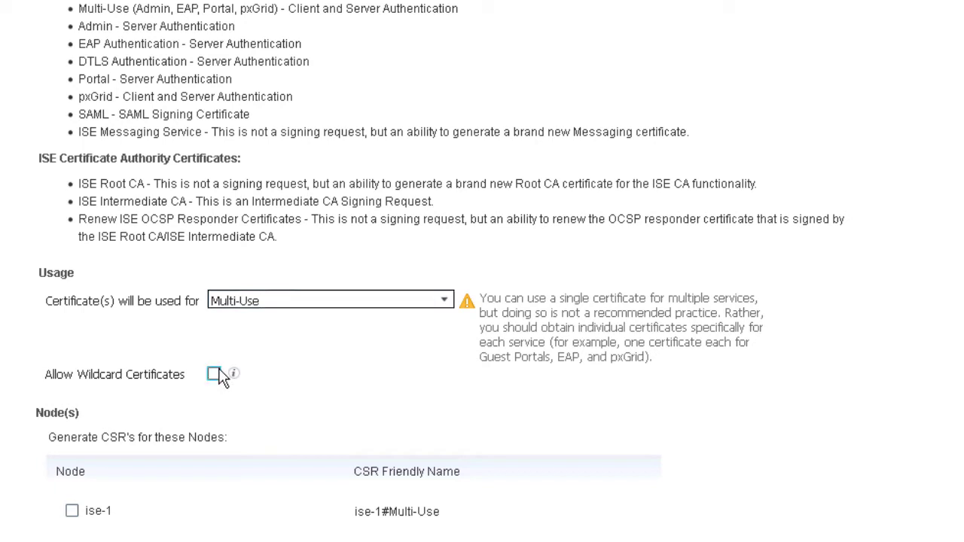
- Allow wildcard certificates and enter organizational unit IT and organization ISE Lab
{"action": "left_click", "coordinate": [217, 378]}
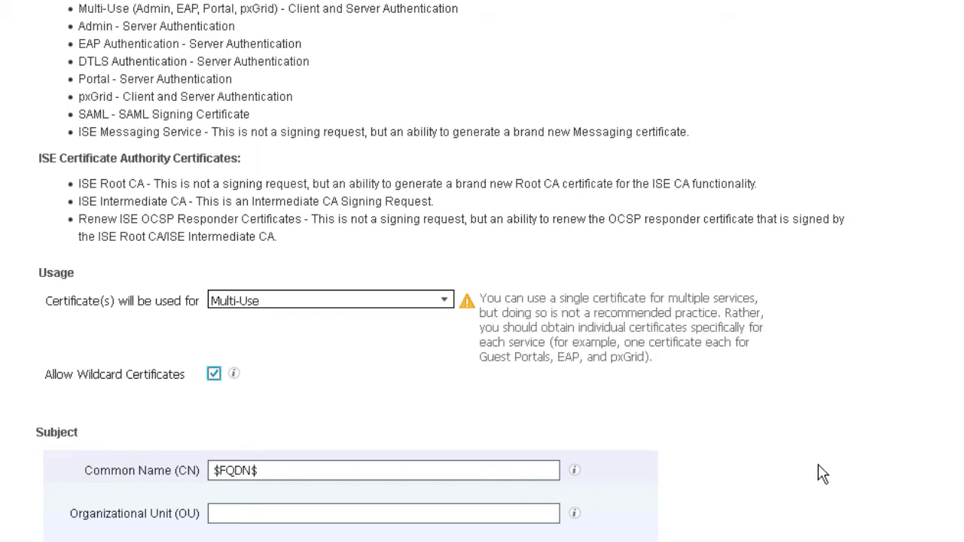
{"action": "scroll", "coordinate": [824, 476], "scroll_direction": "down", "scroll_amount": 3}
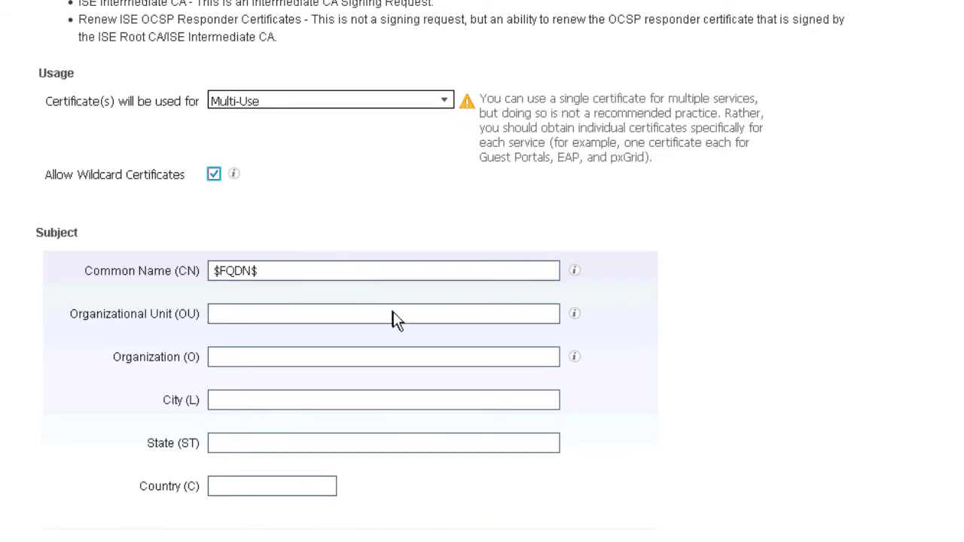
{"action": "left_click", "coordinate": [349, 315]}
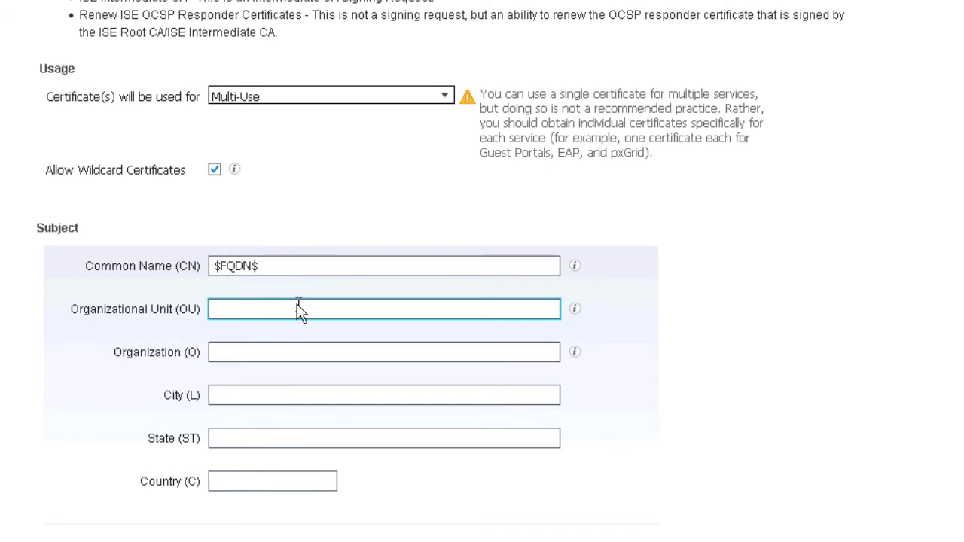
{"action": "type", "text": "IT"}
{"action": "key", "text": "Tab"}
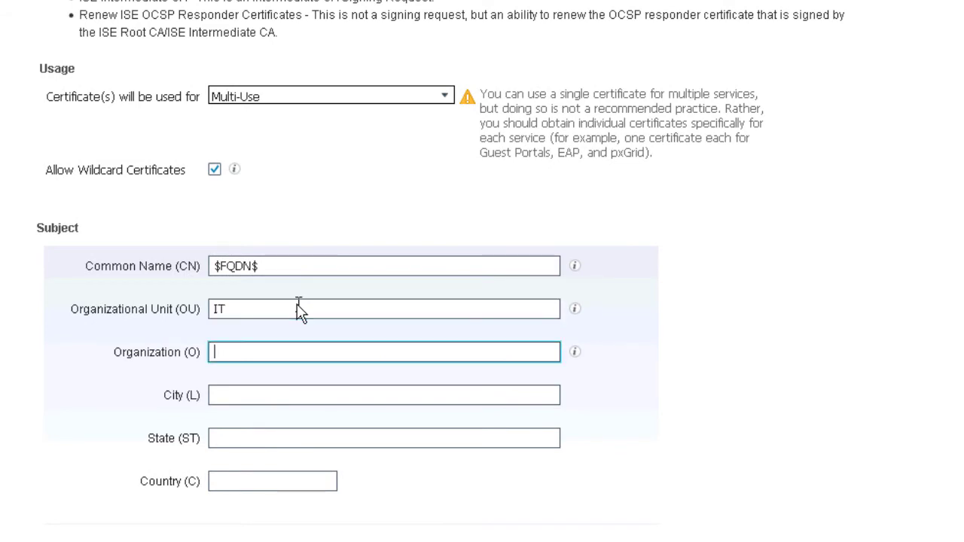
{"action": "type", "text": "ISE Labe"}
{"action": "key", "text": "Tab"}
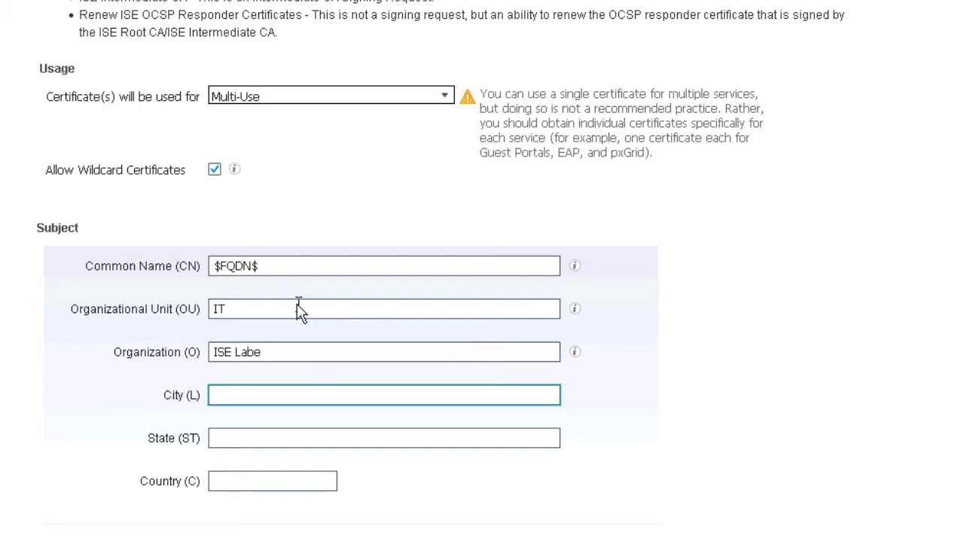
{"action": "key", "text": "shift+Tab"}
{"action": "key", "text": "End"}
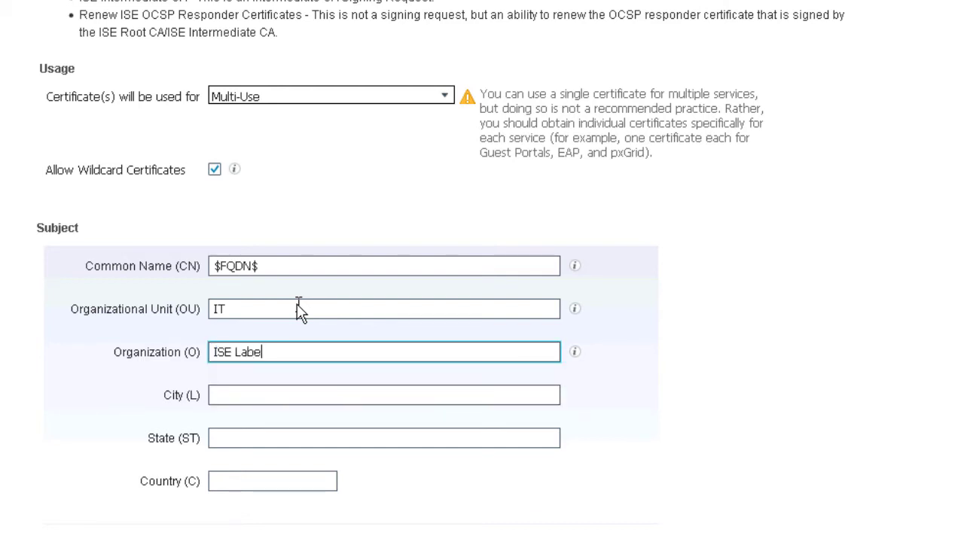
{"action": "key", "text": "BackSpace"}
- Enter city San Jose, state California and country US
{"action": "key", "text": "Tab"}
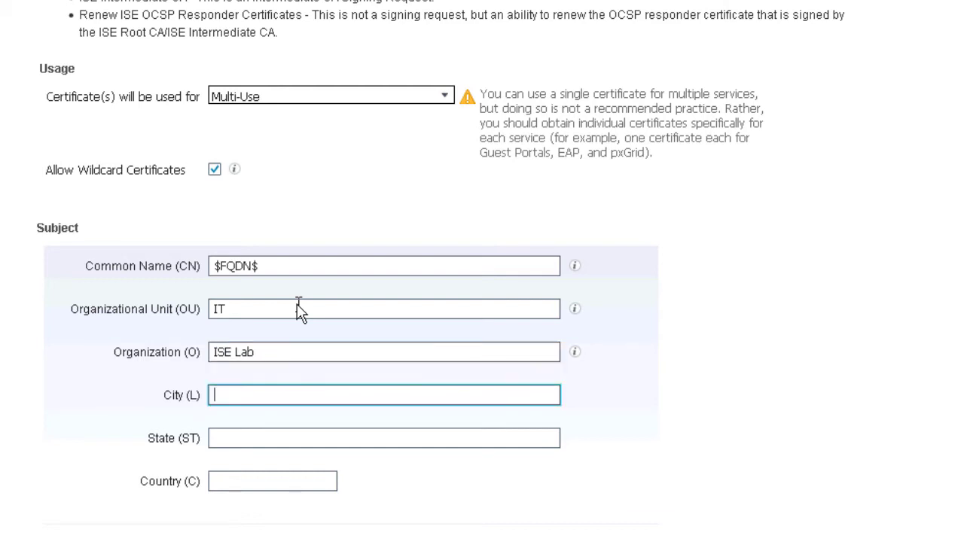
{"action": "type", "text": "San Jose"}
{"action": "key", "text": "Tab"}
{"action": "type", "text": "California"}
{"action": "key", "text": "Tab"}
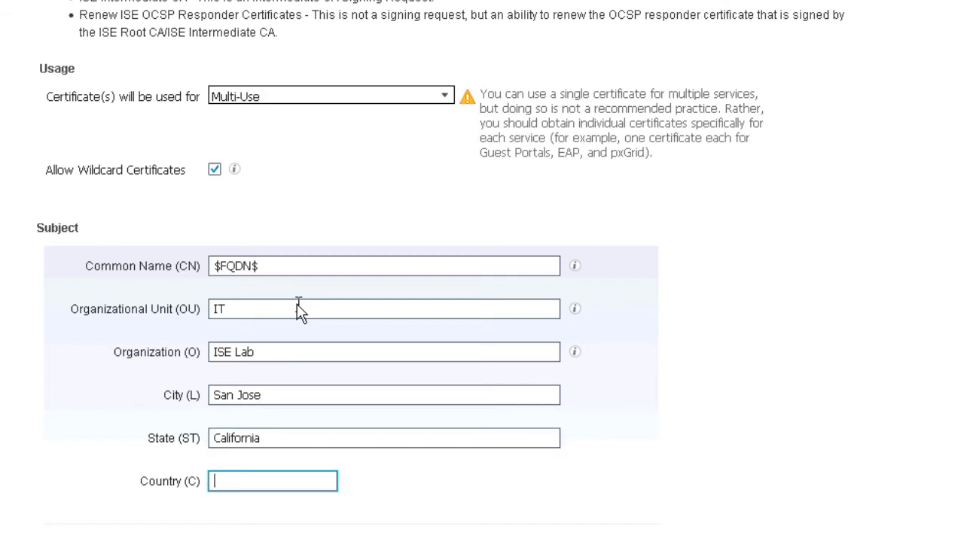
{"action": "type", "text": "US"}
{"action": "key", "text": "Tab"}
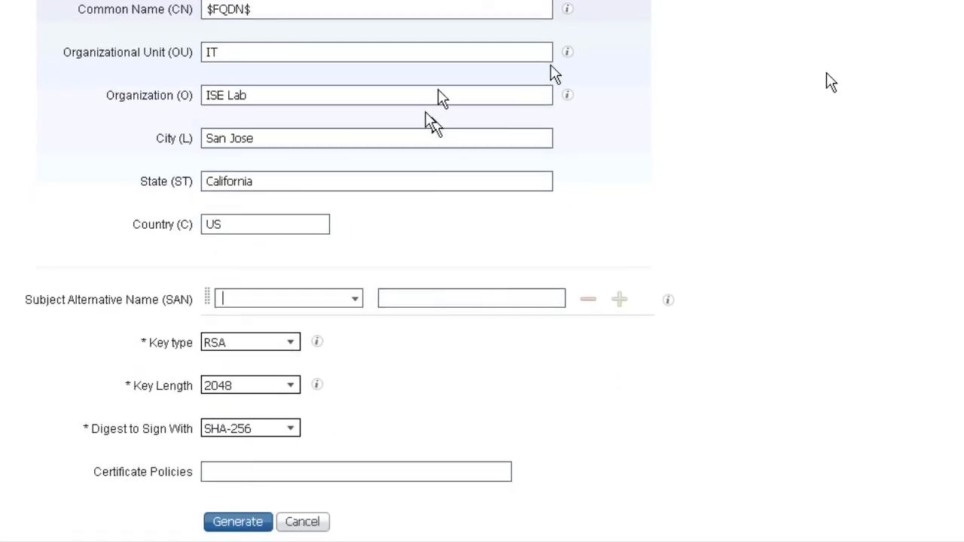
- Add DNS Name SANs ise-1.demo.local and *.demo.local
{"action": "left_click", "coordinate": [360, 298]}
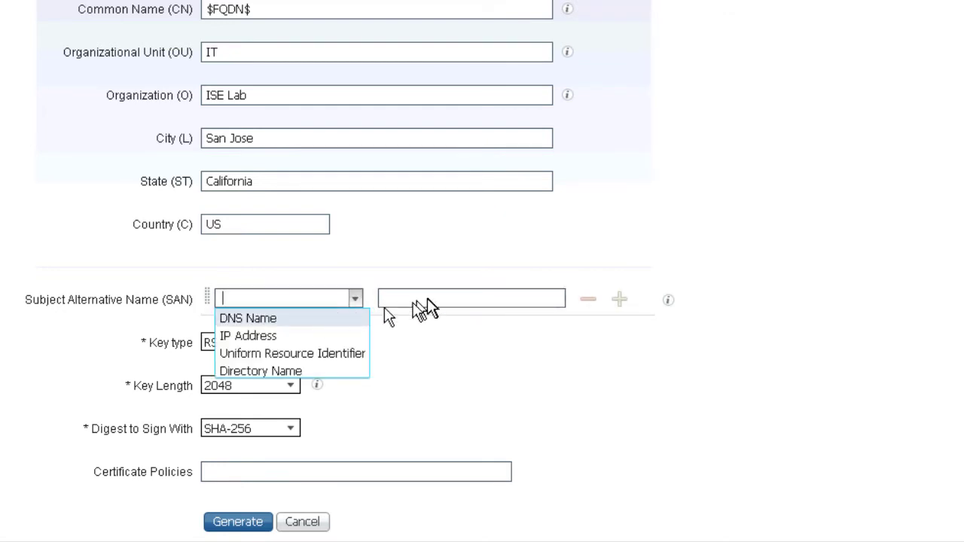
{"action": "left_click", "coordinate": [279, 319]}
{"action": "left_click", "coordinate": [435, 300]}
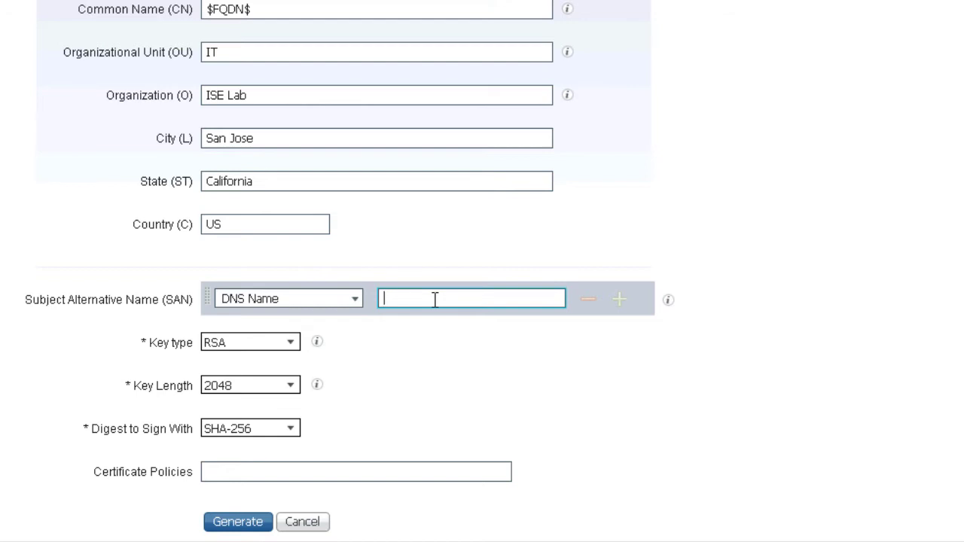
{"action": "type", "text": "ise-1.demo.lo"}
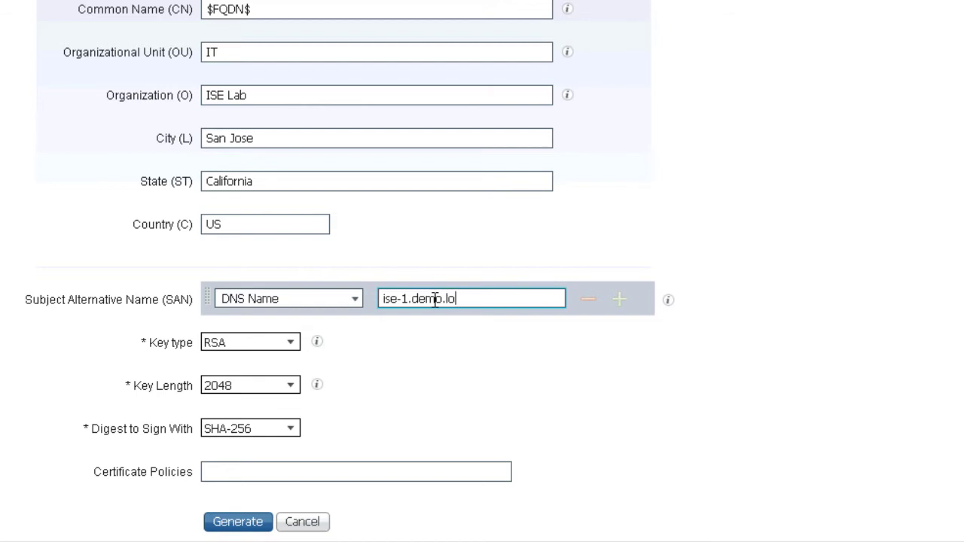
{"action": "type", "text": "a"}
{"action": "key", "text": "BackSpace"}
{"action": "type", "text": "cal"}
{"action": "left_click", "coordinate": [618, 302]}
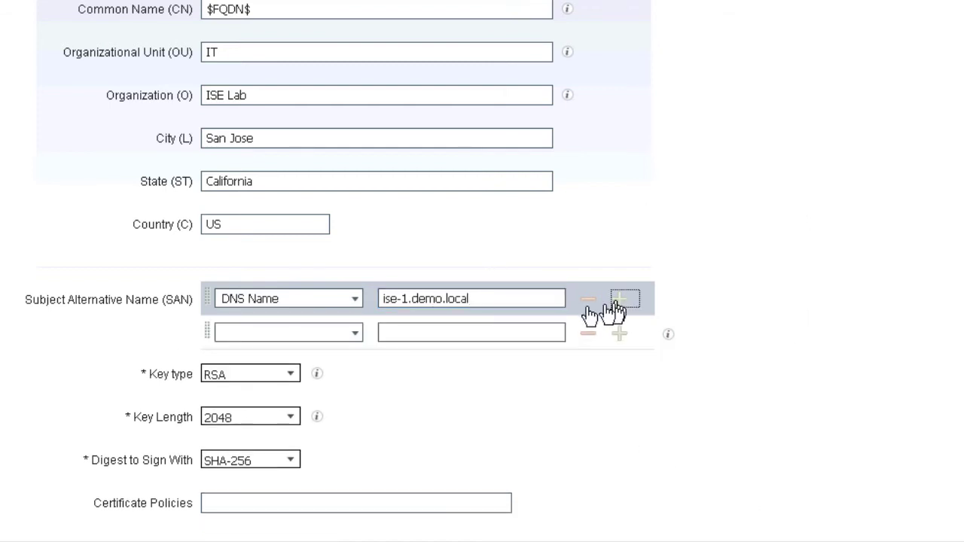
{"action": "left_click", "coordinate": [338, 338]}
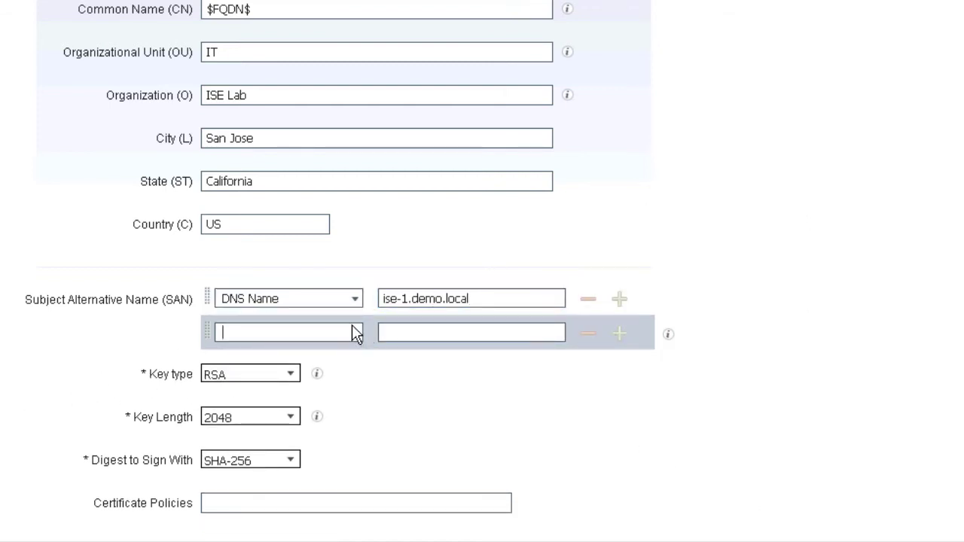
{"action": "left_click", "coordinate": [356, 334]}
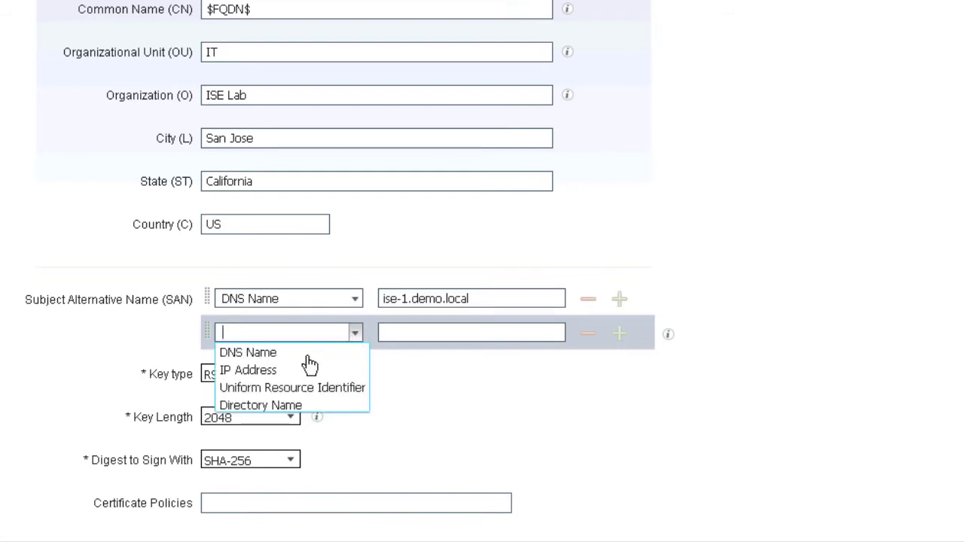
{"action": "left_click", "coordinate": [308, 353]}
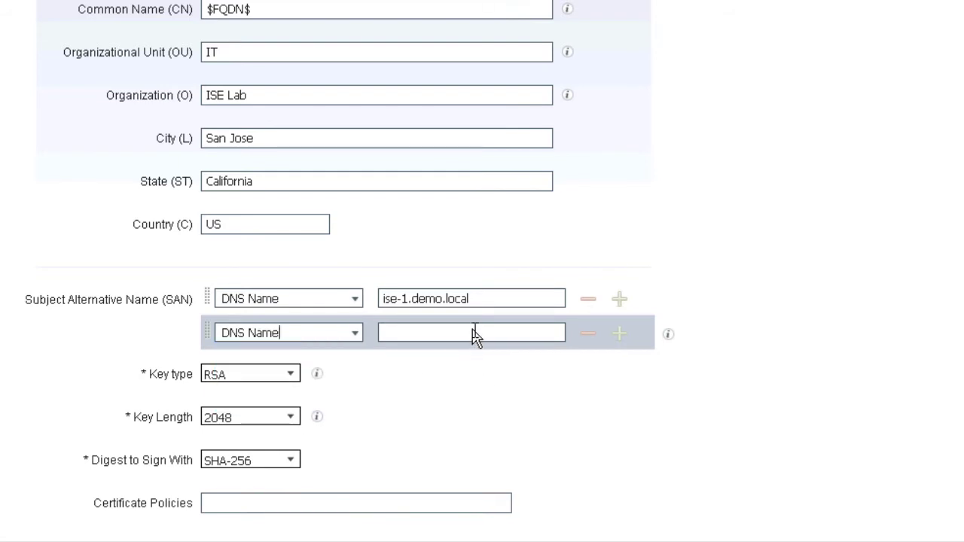
{"action": "left_click", "coordinate": [475, 335]}
{"action": "type", "text": "*.demo.local"}
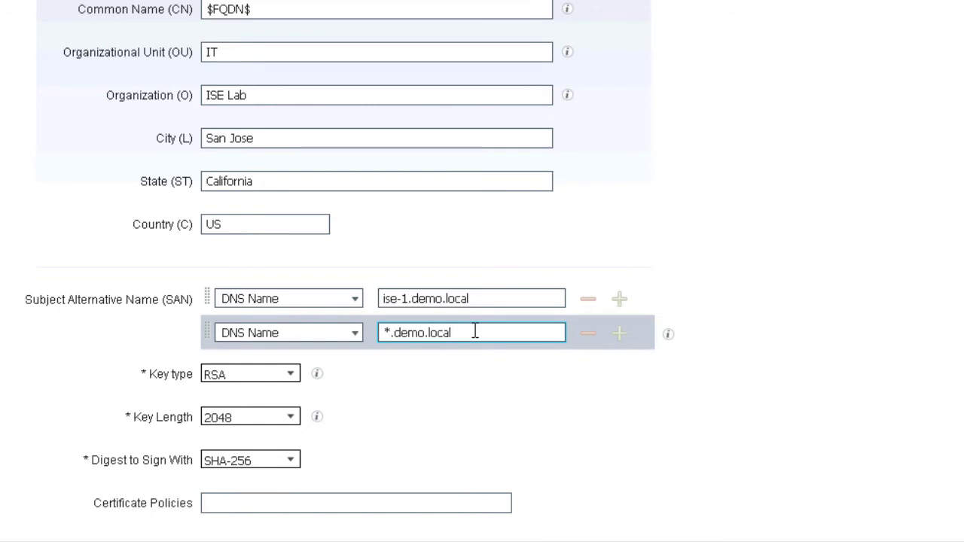
- Add 10.1.100.21 as both a DNS Name SAN and an IP Address SAN
{"action": "left_click", "coordinate": [620, 333]}
{"action": "scroll", "coordinate": [452, 316], "scroll_direction": "down", "scroll_amount": 1}
{"action": "left_click", "coordinate": [355, 303]}
{"action": "left_click", "coordinate": [316, 334]}
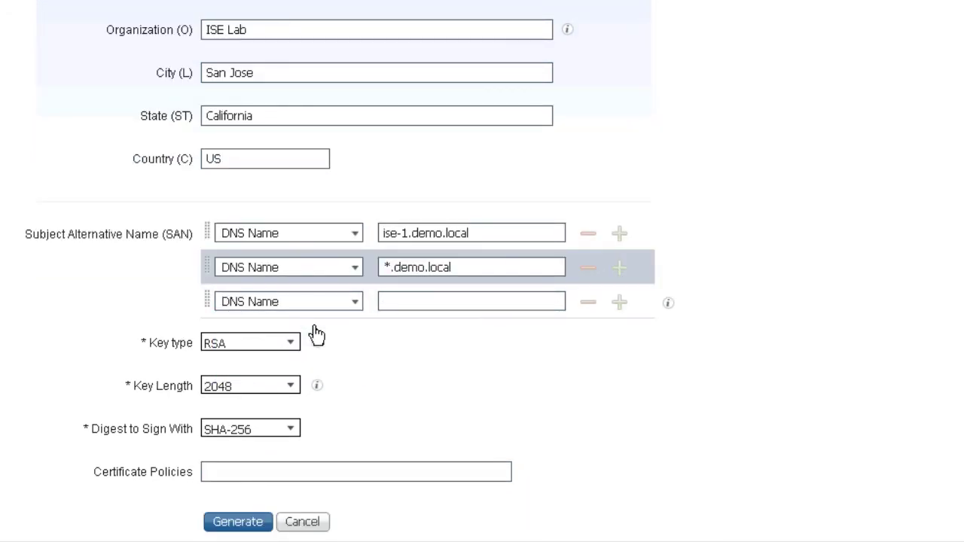
{"action": "left_click", "coordinate": [467, 303]}
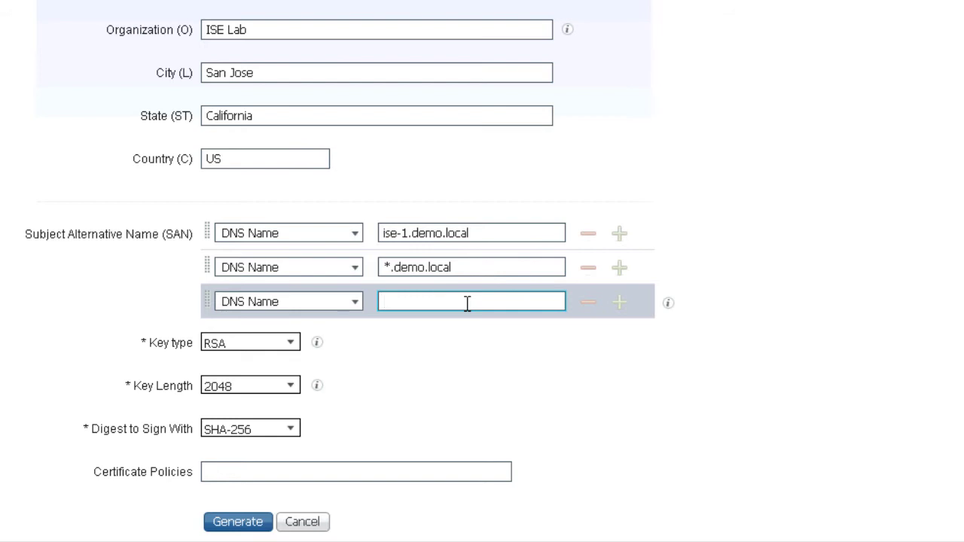
{"action": "type", "text": "10.1.100.21"}
{"action": "left_click", "coordinate": [621, 305]}
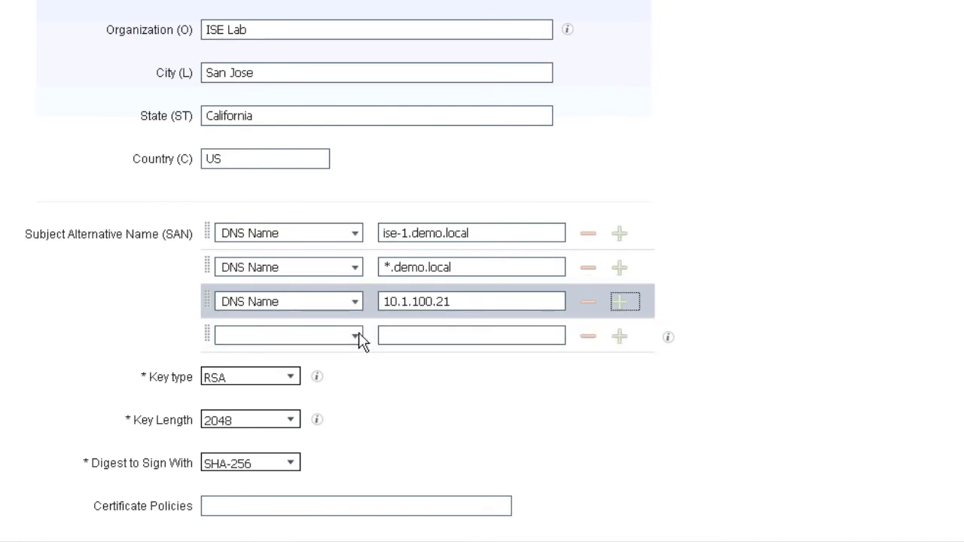
{"action": "left_click", "coordinate": [356, 337]}
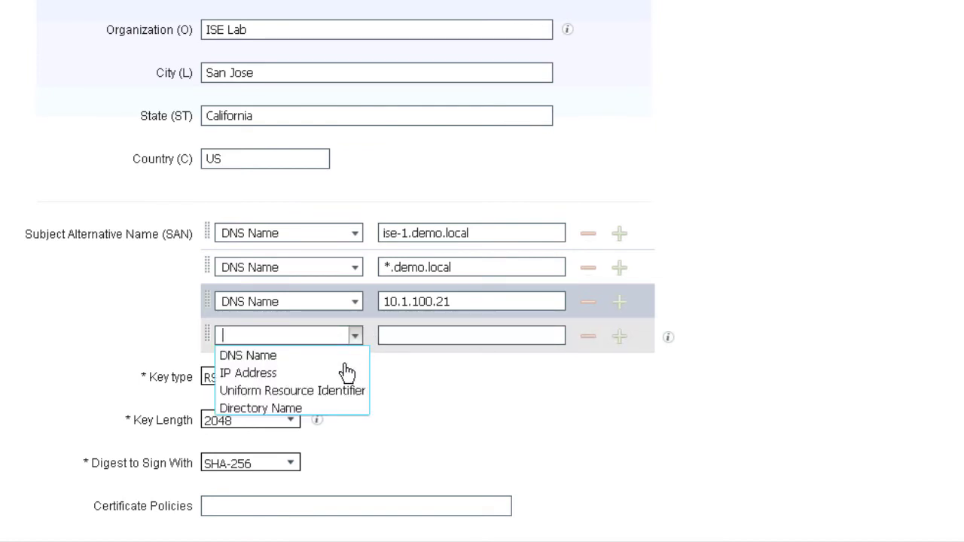
{"action": "left_click", "coordinate": [320, 375]}
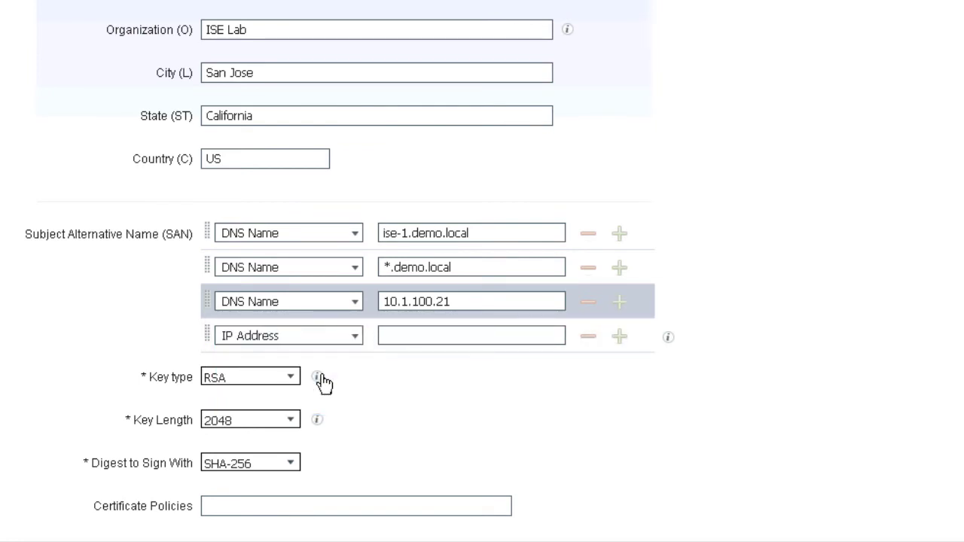
{"action": "left_click", "coordinate": [430, 335]}
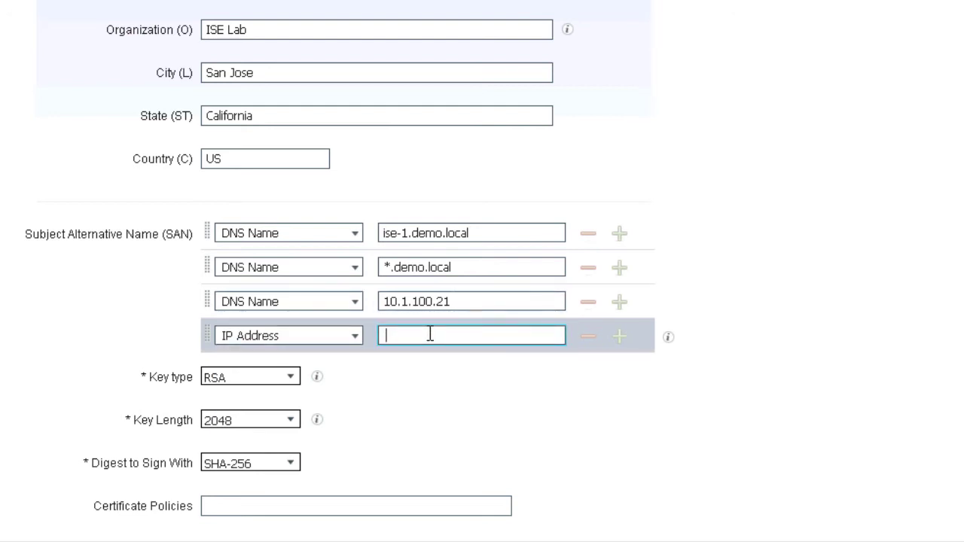
{"action": "type", "text": "10.1.100.21"}
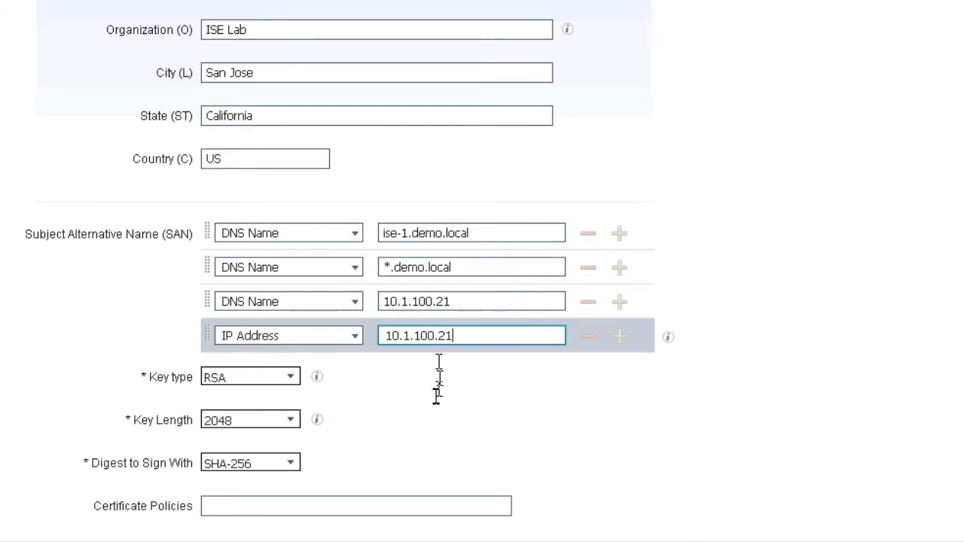
{"action": "scroll", "coordinate": [422, 436], "scroll_direction": "down", "scroll_amount": 1}
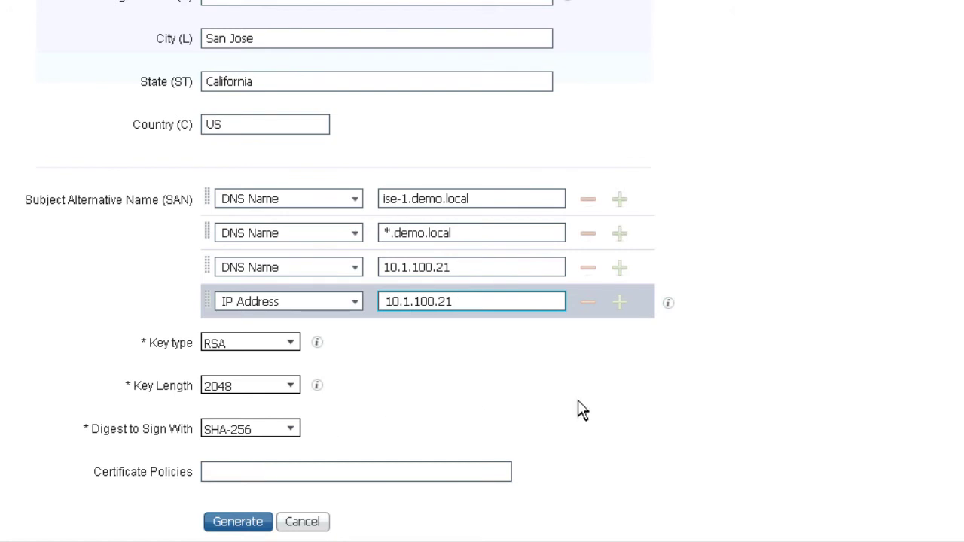
- Generate the Multi-Use CSR, save it as ise1MultiUse.pem, and select ise-1#Multi-Use in the CSR list
{"action": "left_click", "coordinate": [253, 525]}
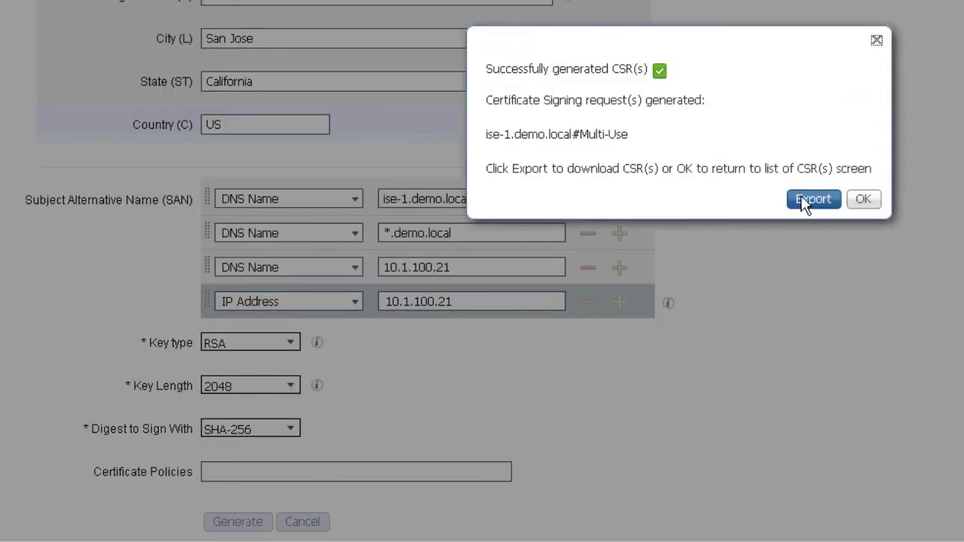
{"action": "left_click", "coordinate": [809, 201]}
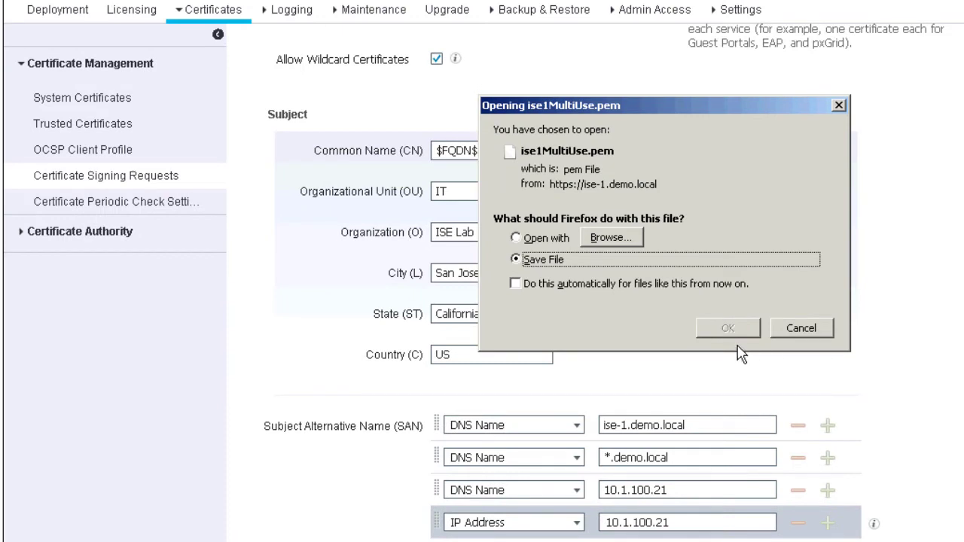
{"action": "left_click", "coordinate": [728, 328]}
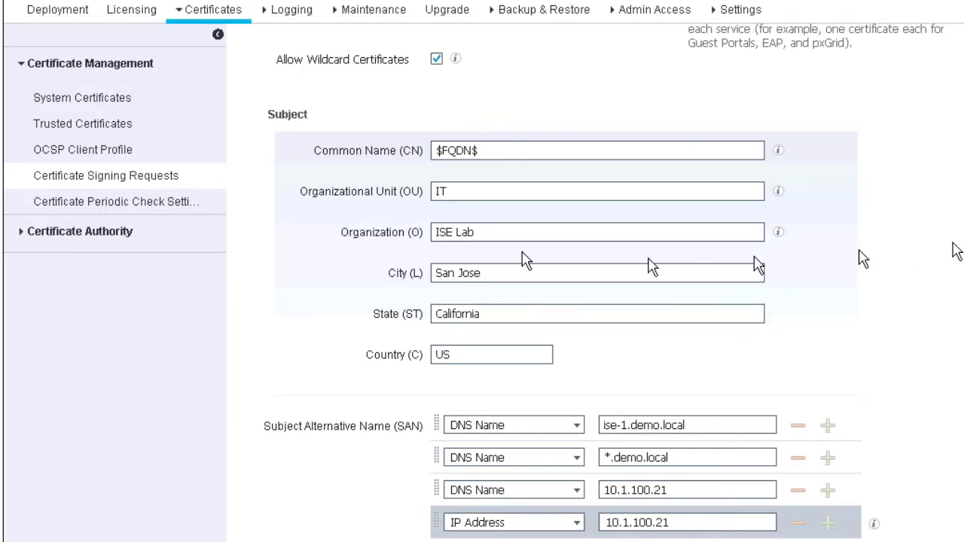
{"action": "left_click", "coordinate": [129, 181]}
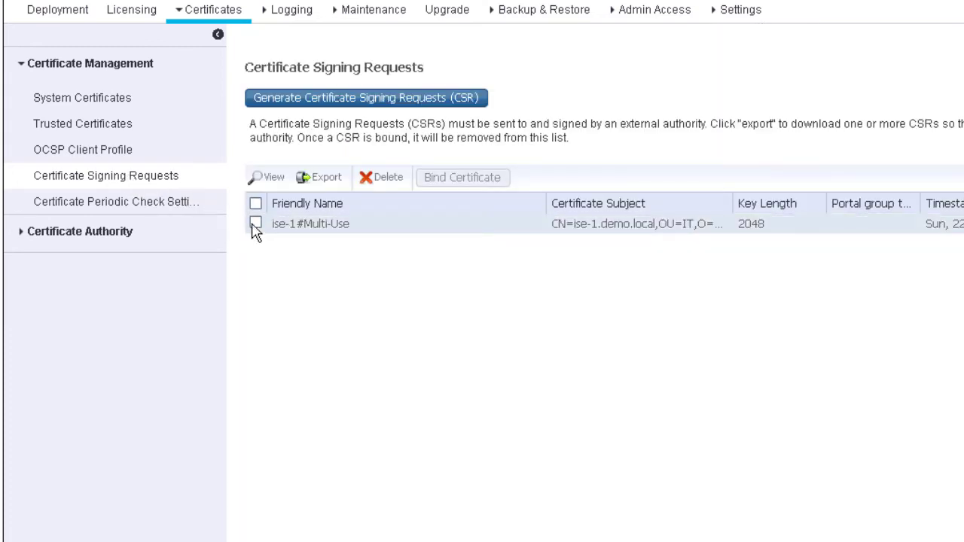
{"action": "left_click", "coordinate": [255, 224]}
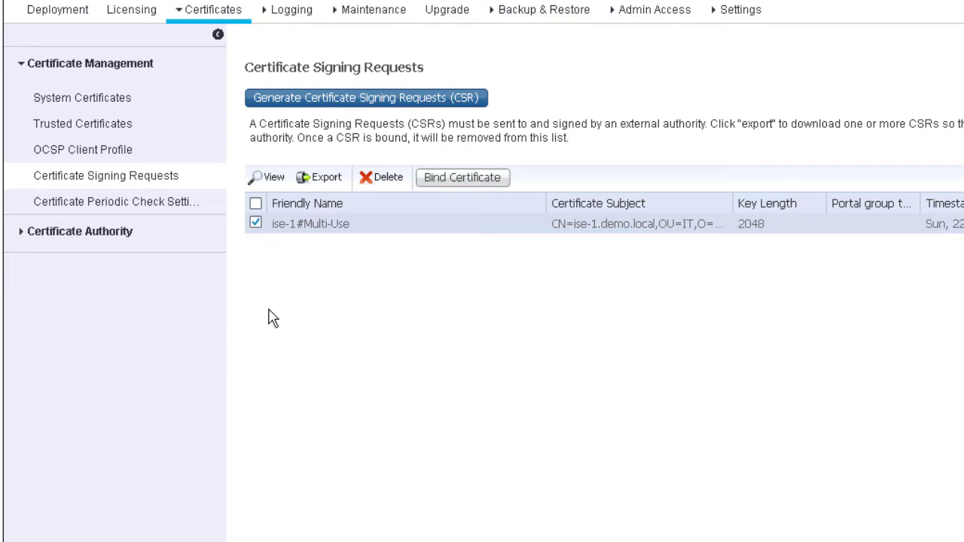
- Select and copy all the PEM text of the ise-1#Multi-Use CSR contents, then close the viewer
{"action": "left_click", "coordinate": [263, 186]}
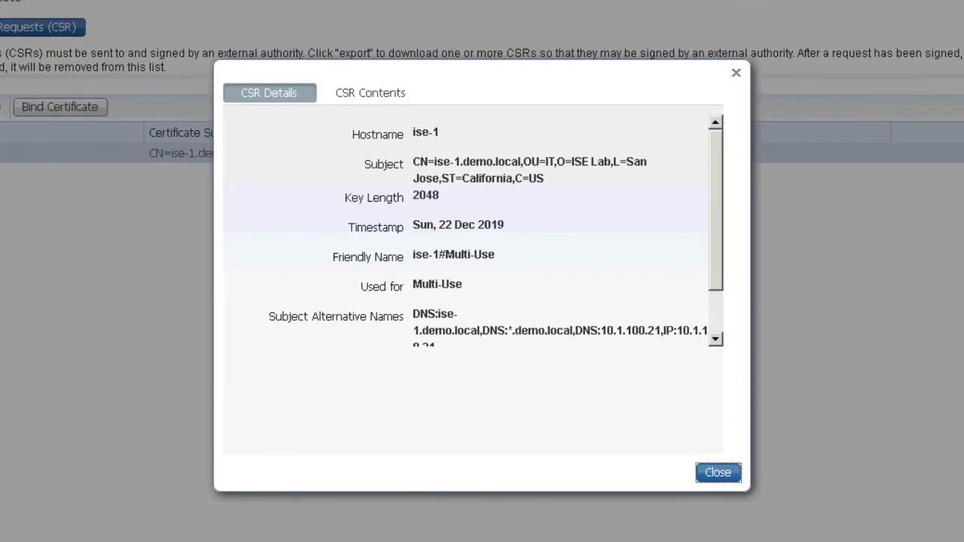
{"action": "left_click", "coordinate": [383, 98]}
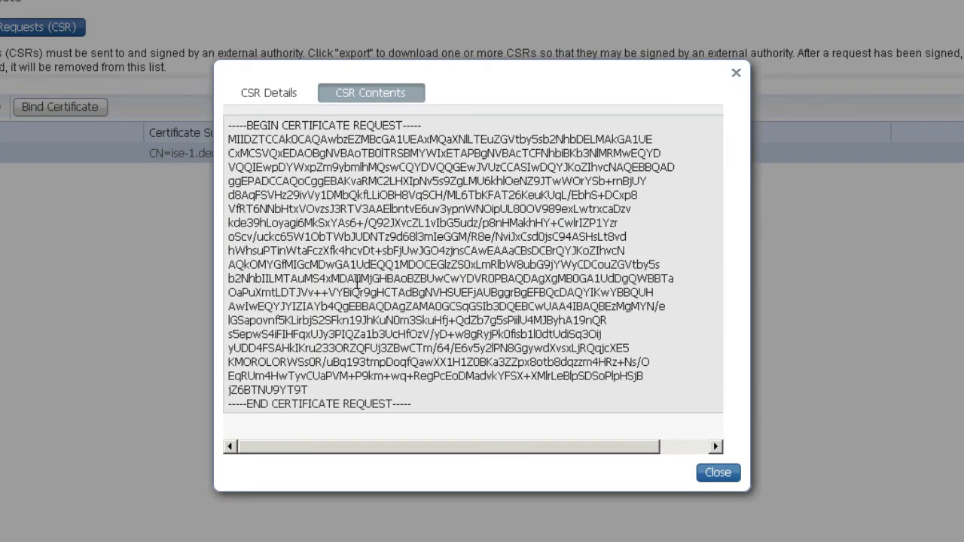
{"action": "key", "text": "ctrl+a"}
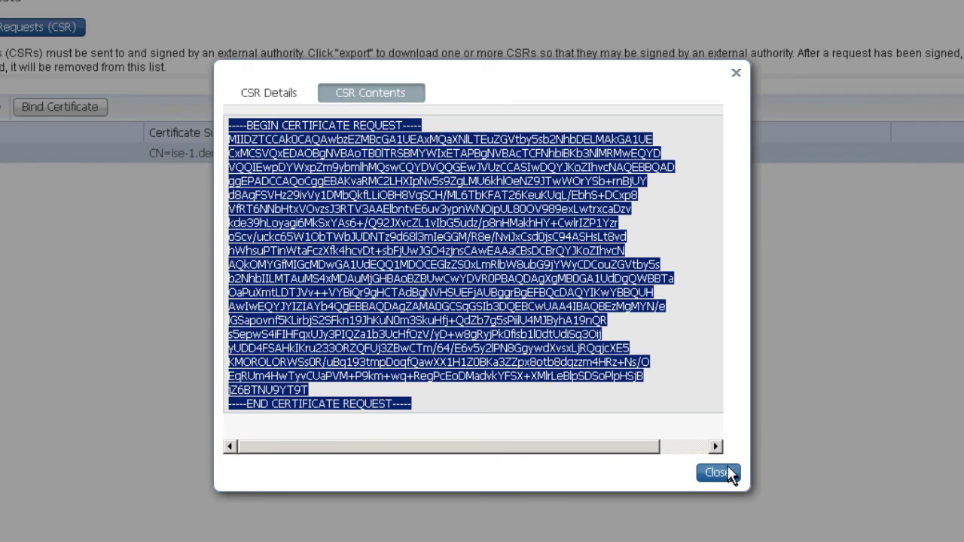
{"action": "left_click", "coordinate": [725, 474]}
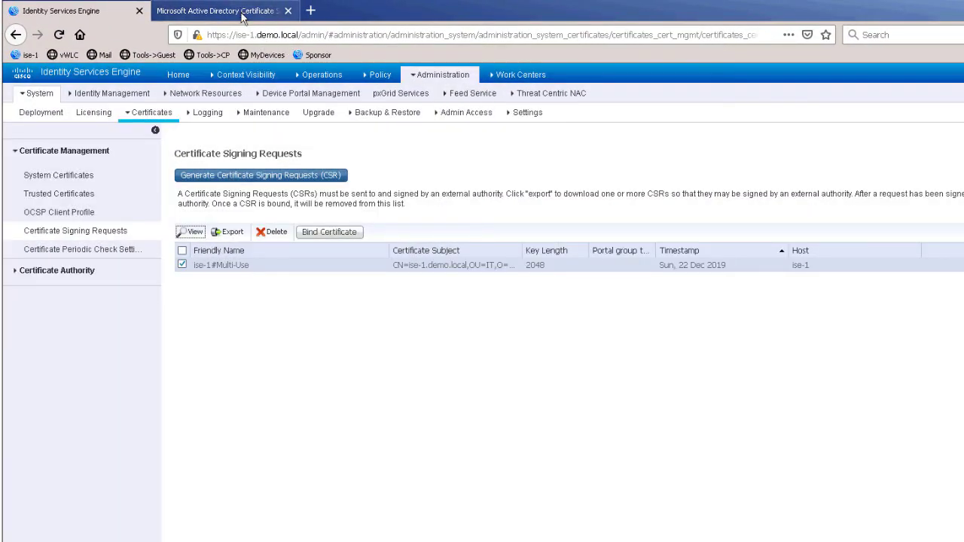
- Open the AD CS advanced certificate request form and paste the copied CSR into it
{"action": "left_click", "coordinate": [242, 15]}
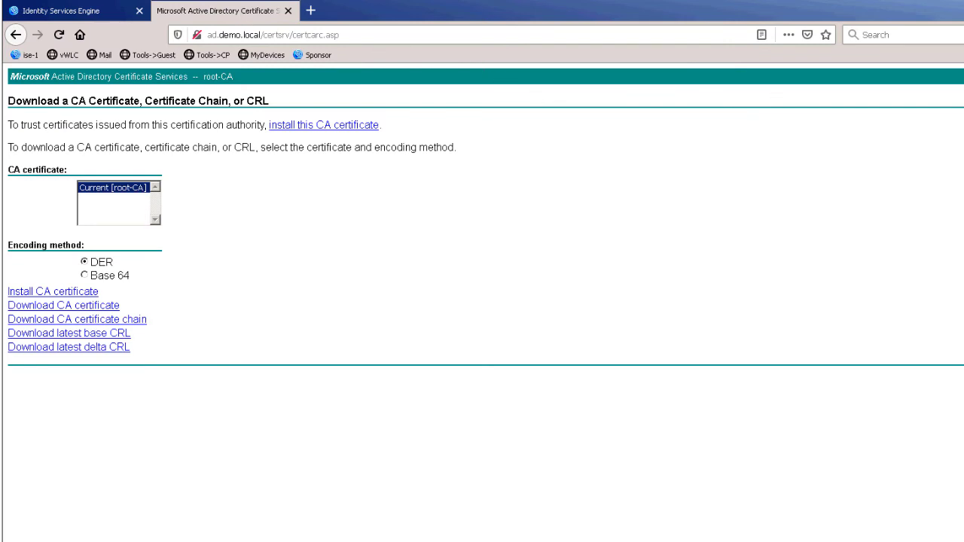
{"action": "left_click", "coordinate": [963, 77]}
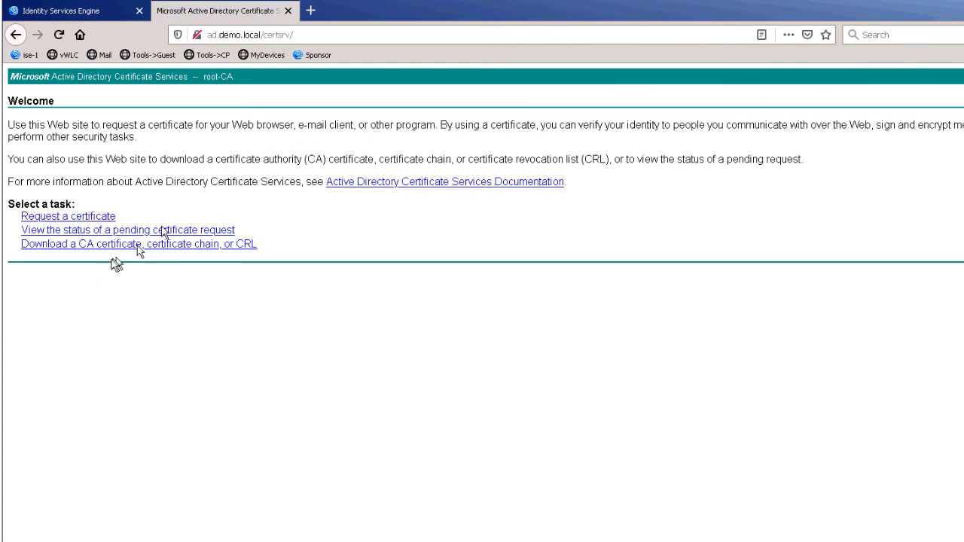
{"action": "left_click", "coordinate": [75, 218]}
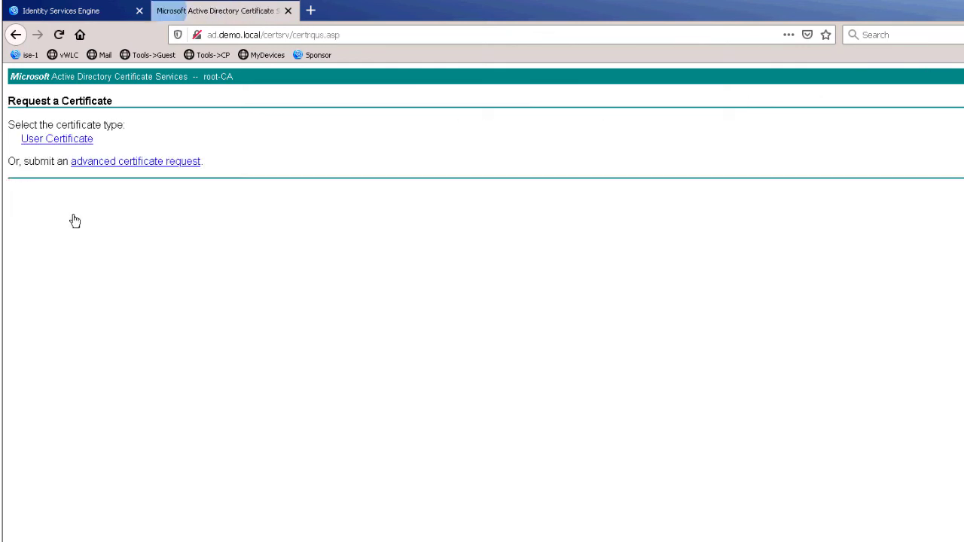
{"action": "left_click", "coordinate": [101, 163]}
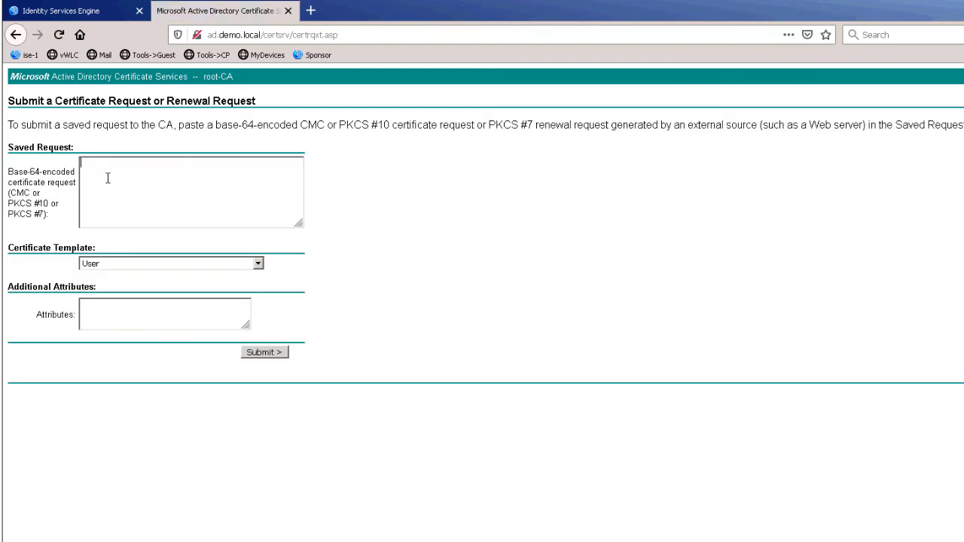
{"action": "key", "text": "ctrl+v"}
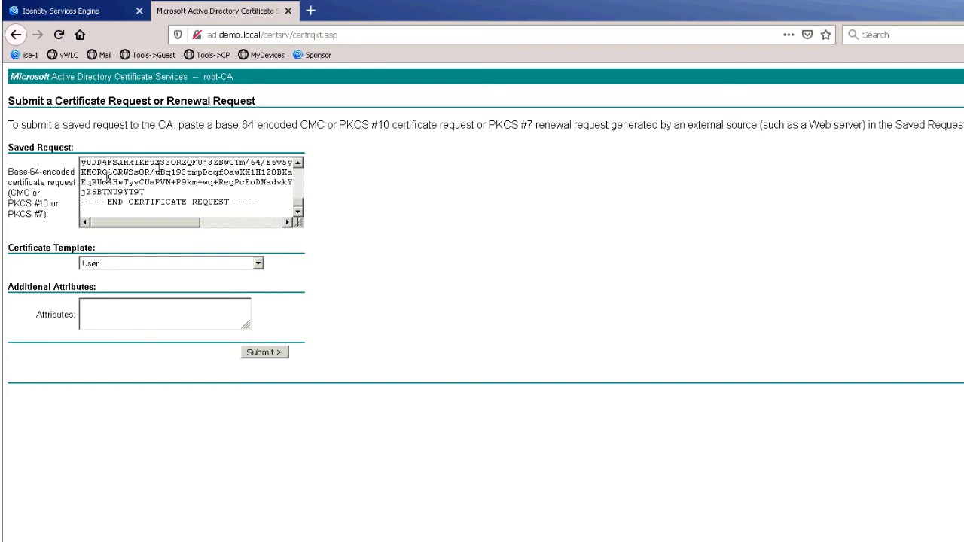
- Submit the request with the Web Server template and save the issued Base 64 certnew.cer
{"action": "left_click", "coordinate": [256, 266]}
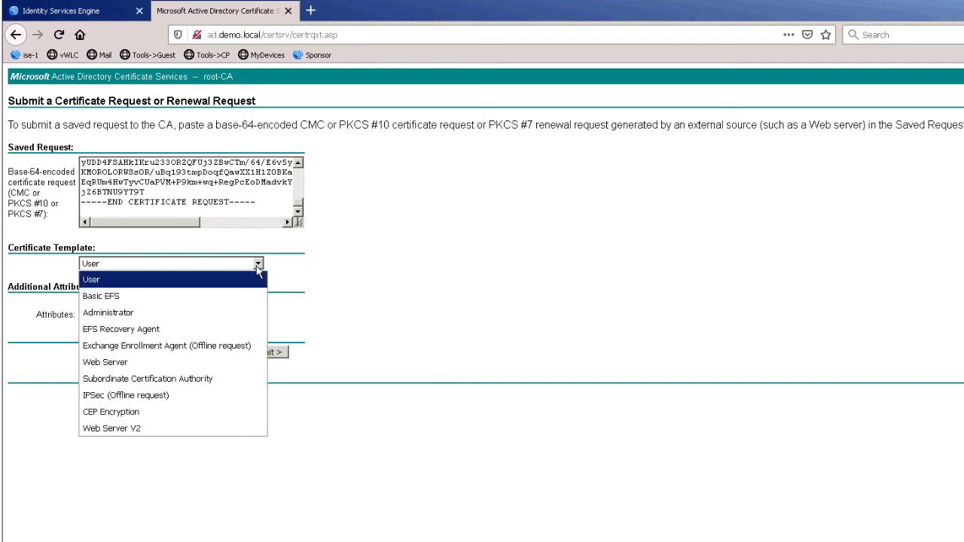
{"action": "left_click", "coordinate": [169, 363]}
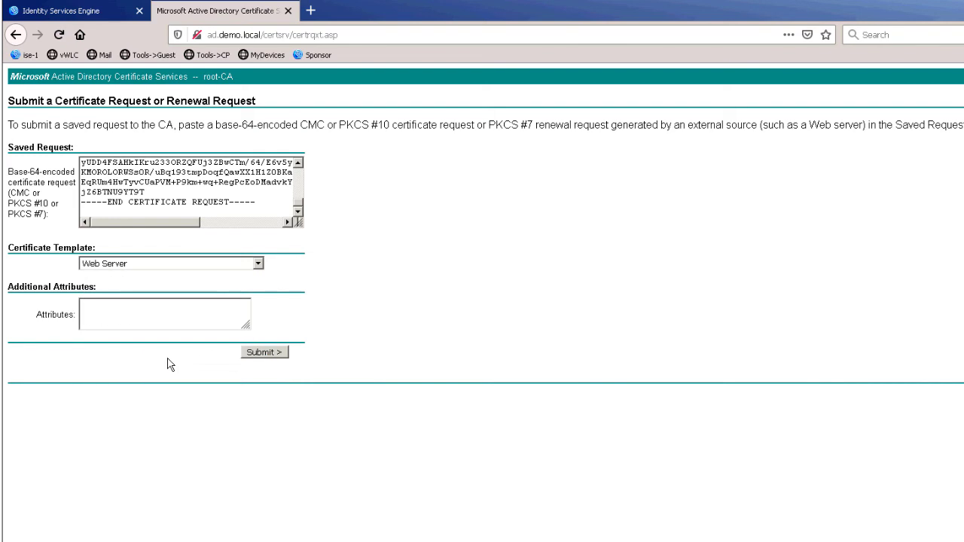
{"action": "left_click", "coordinate": [265, 353]}
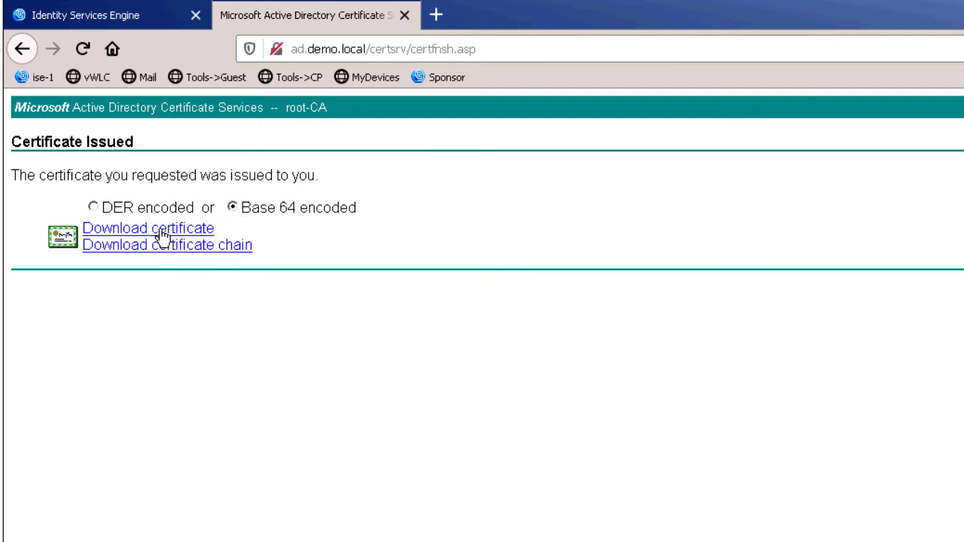
{"action": "left_click", "coordinate": [162, 236]}
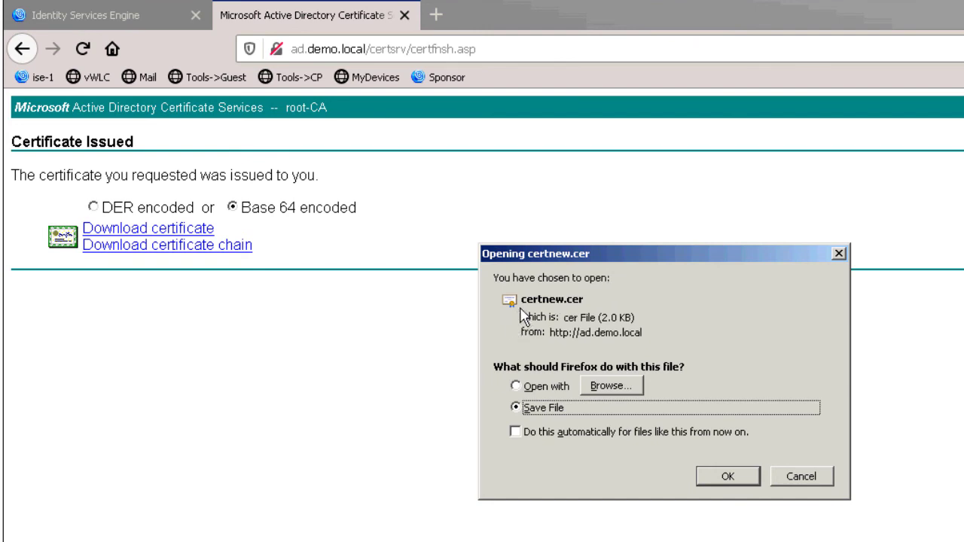
{"action": "left_click", "coordinate": [726, 479]}
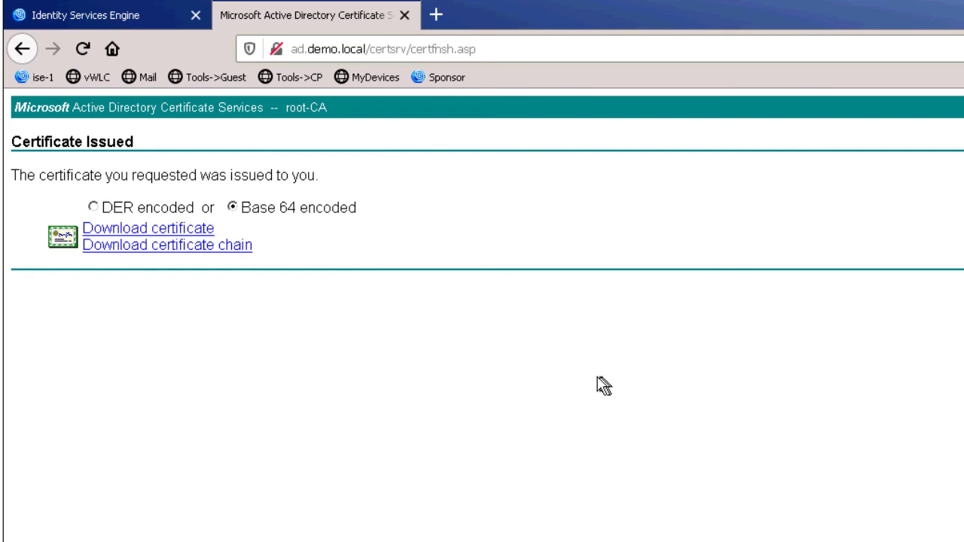
- Back in ISE, start binding a signed certificate and choose certnew(1).cer from Downloads
{"action": "left_click", "coordinate": [126, 24]}
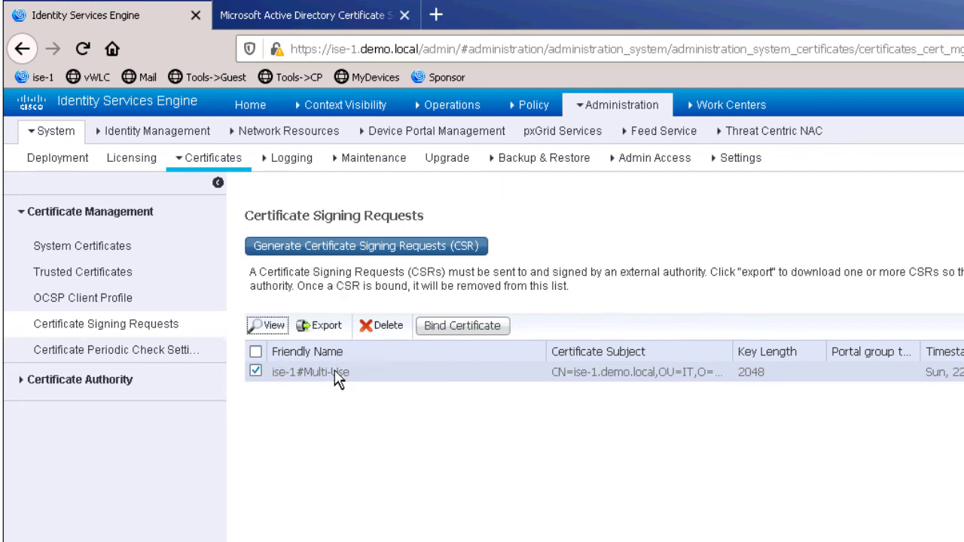
{"action": "left_click", "coordinate": [479, 334]}
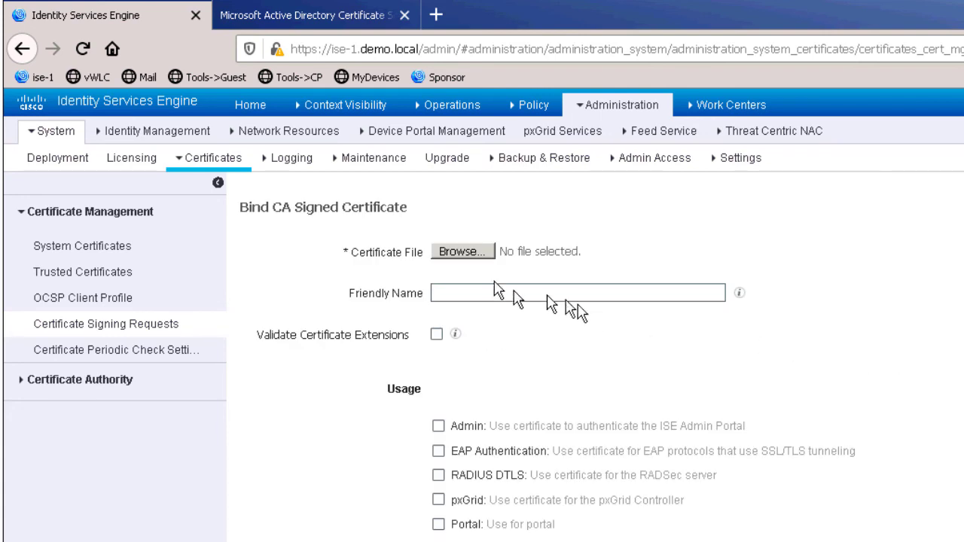
{"action": "left_click", "coordinate": [460, 252]}
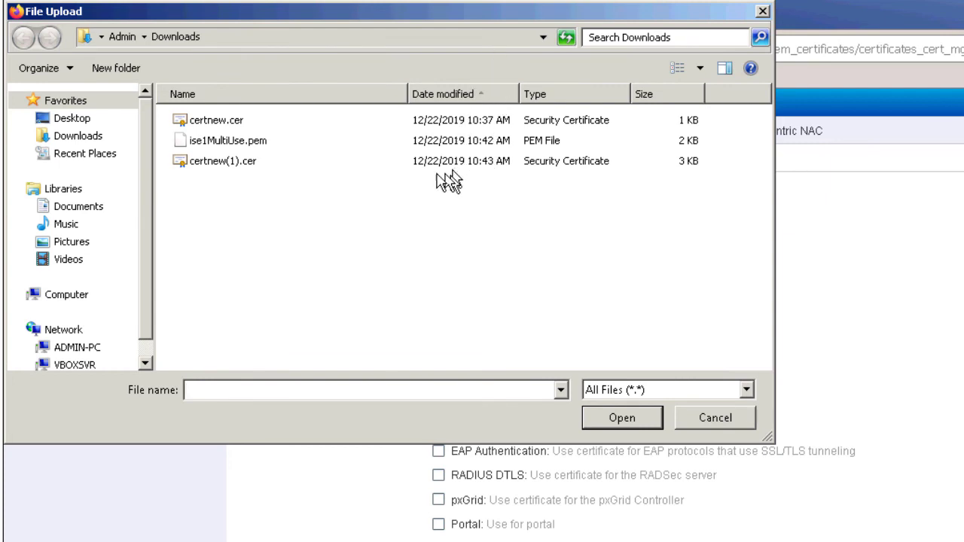
{"action": "left_click", "coordinate": [248, 171]}
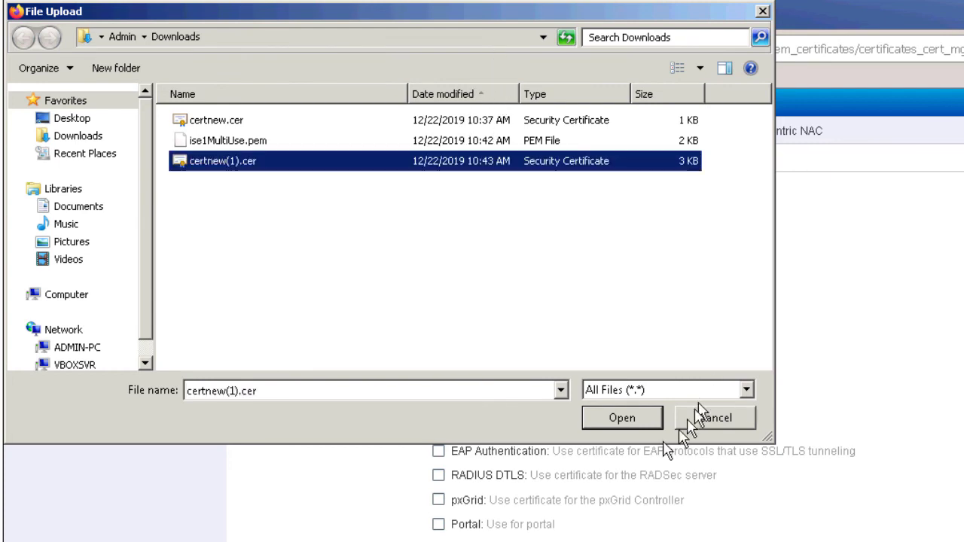
{"action": "left_click", "coordinate": [622, 419]}
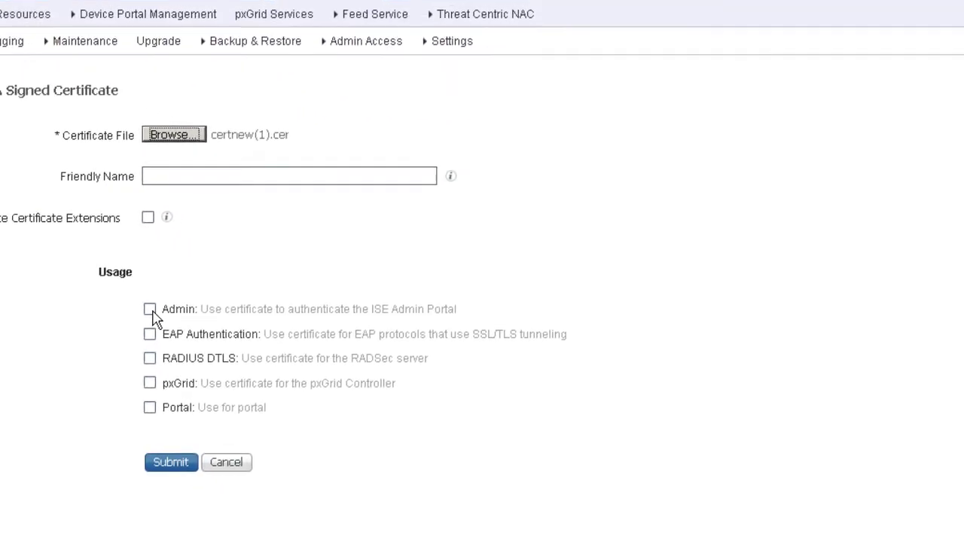
- Enable Admin usage for the bound certificate, accept the restart warning, and submit it
{"action": "left_click", "coordinate": [439, 428]}
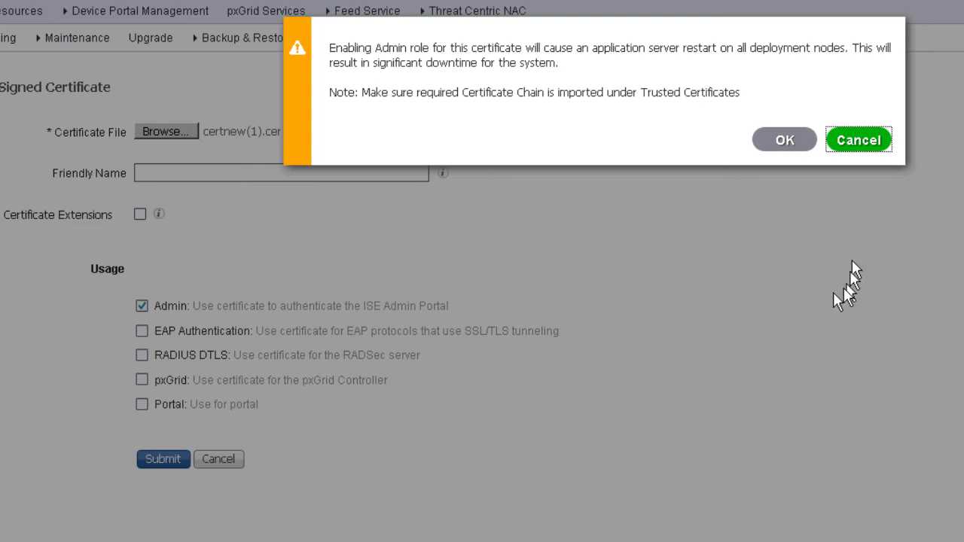
{"action": "left_click", "coordinate": [780, 148]}
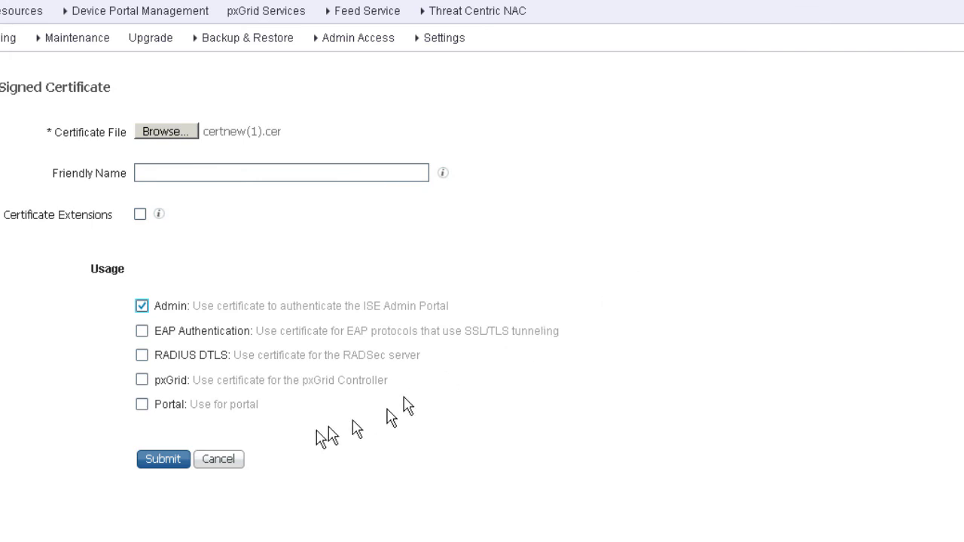
{"action": "left_click", "coordinate": [160, 463]}
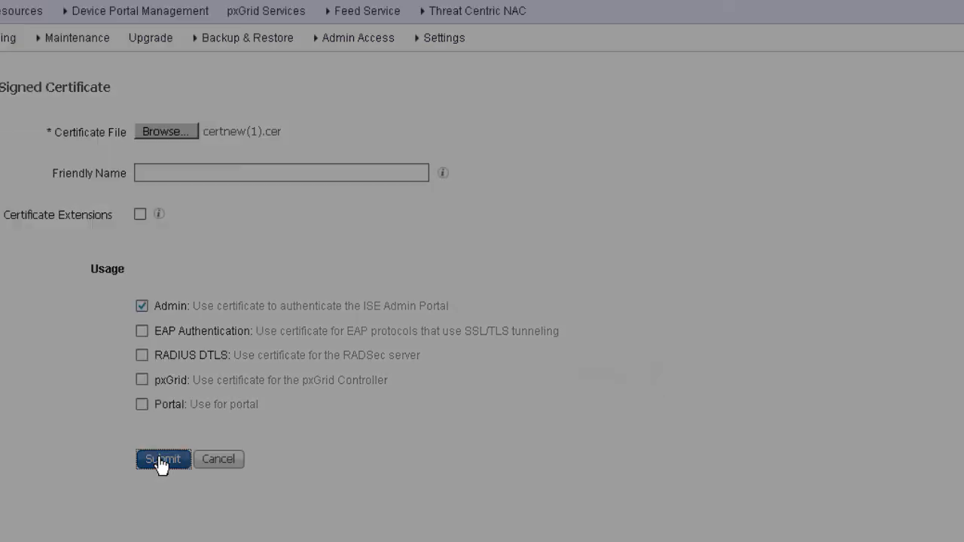